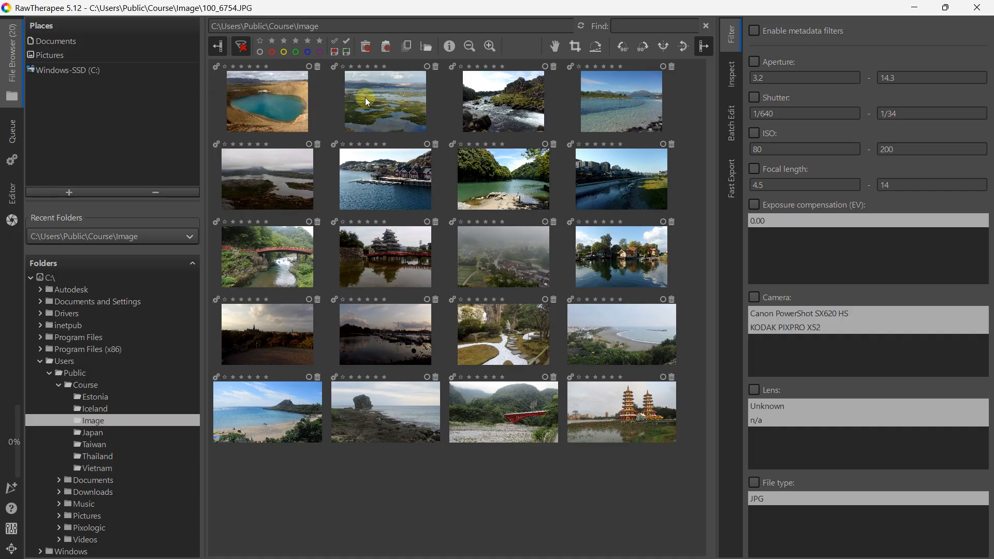
# Open the photo of the waterside houses with blue sky for editing and enable Selective Editing
pyautogui.click(630, 262)
pyautogui.doubleClick(632, 264)
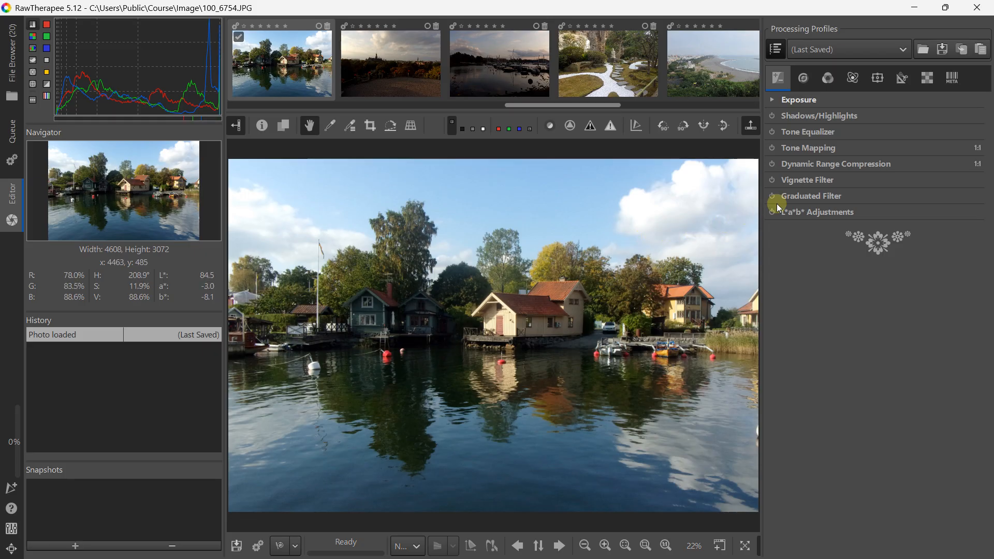
pyautogui.click(883, 84)
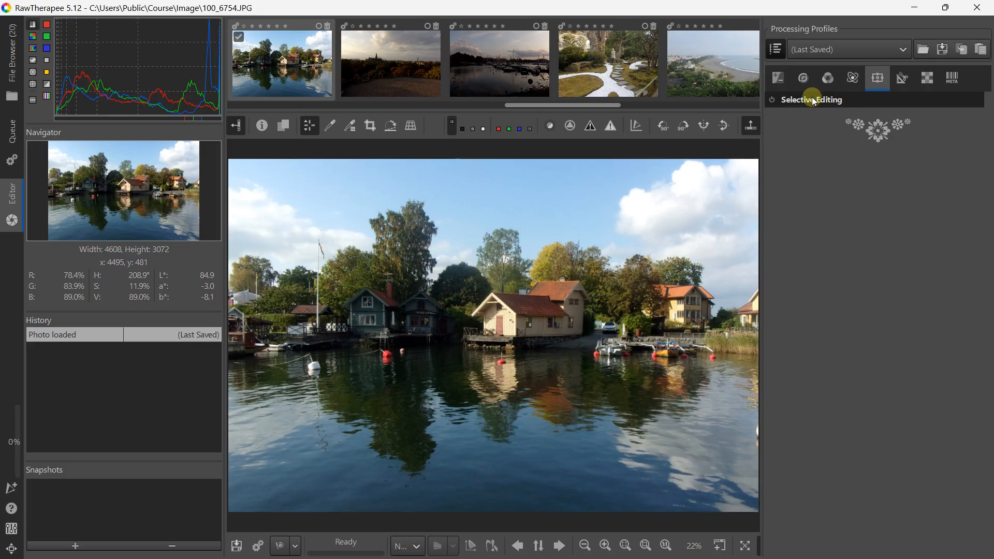
pyautogui.click(814, 100)
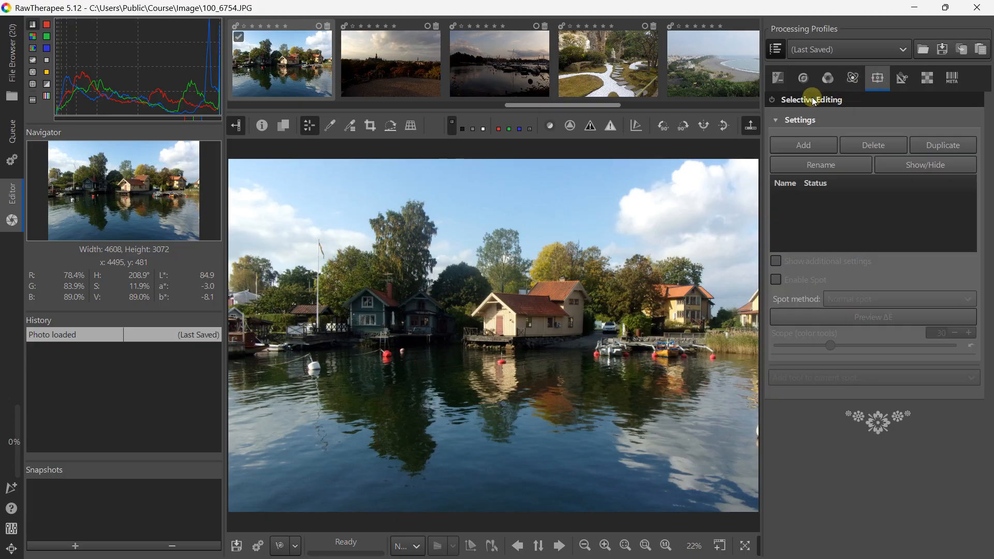
pyautogui.click(772, 101)
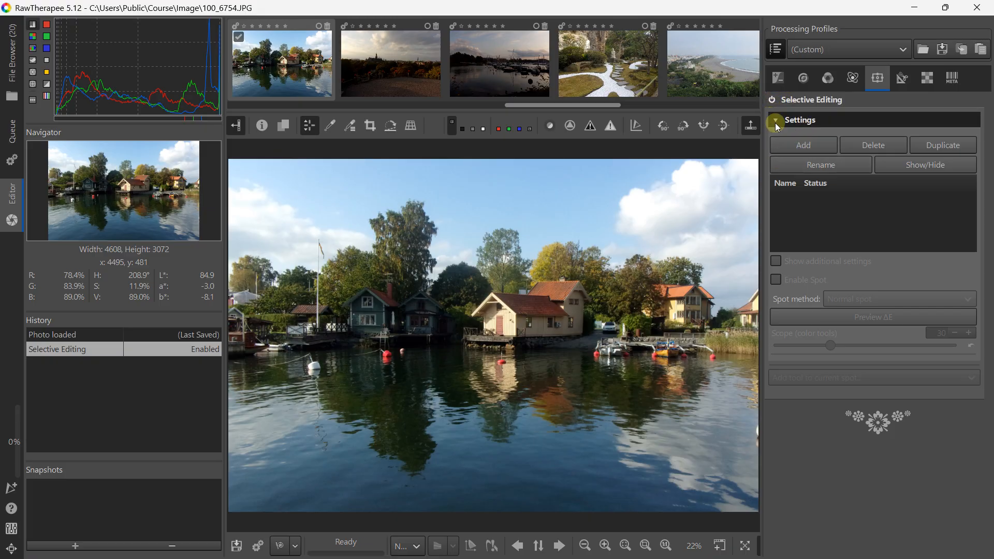
# Add a new local editing spot and set its shape to Rectangle
pyautogui.click(798, 150)
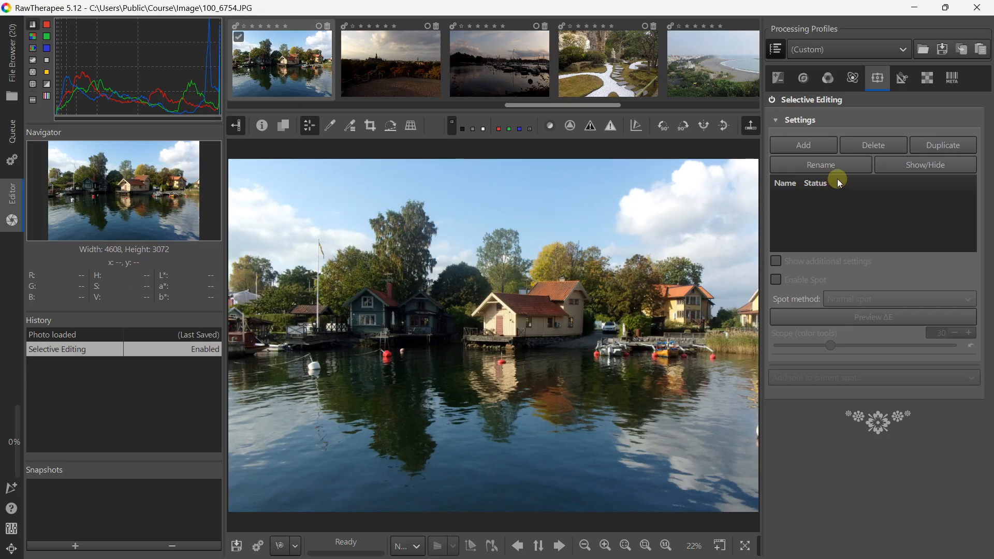
pyautogui.click(824, 150)
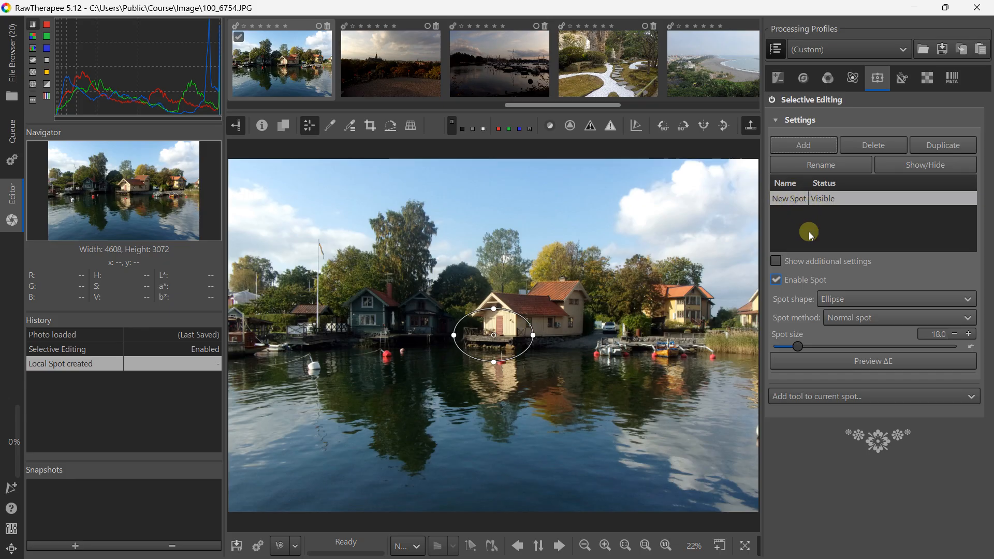
pyautogui.click(836, 299)
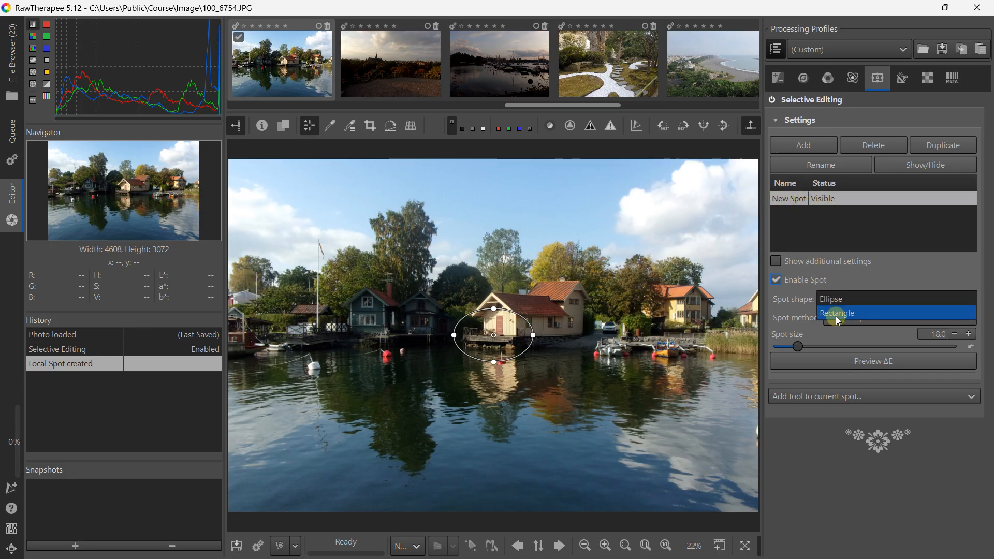
pyautogui.click(838, 313)
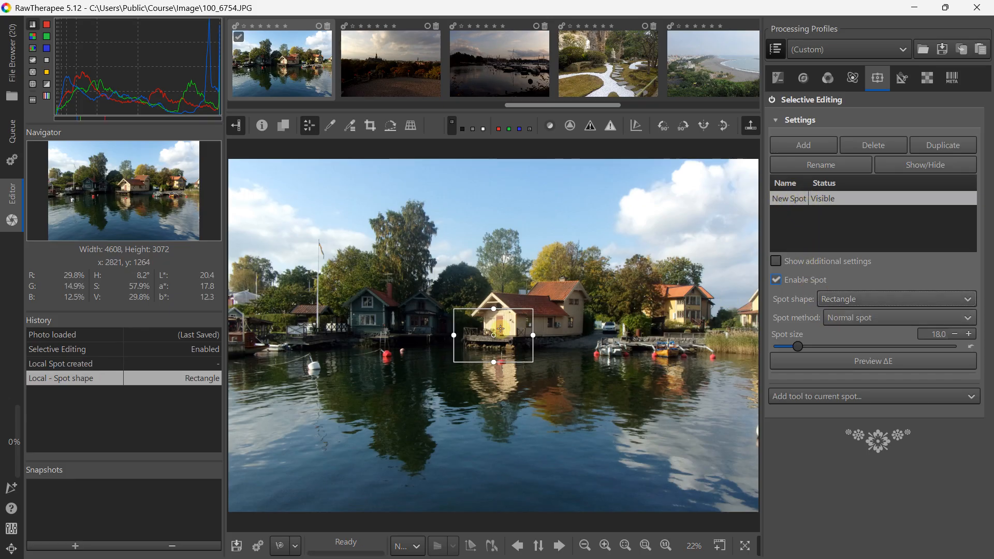
# Place the spot over the water reflections, centered at about X=-272, Y=441, with its left extent about 489 and right extent about 1049
pyautogui.moveTo(494, 334); pyautogui.dragTo(647, 418)
pyautogui.moveTo(328, 417); pyautogui.dragTo(261, 418)
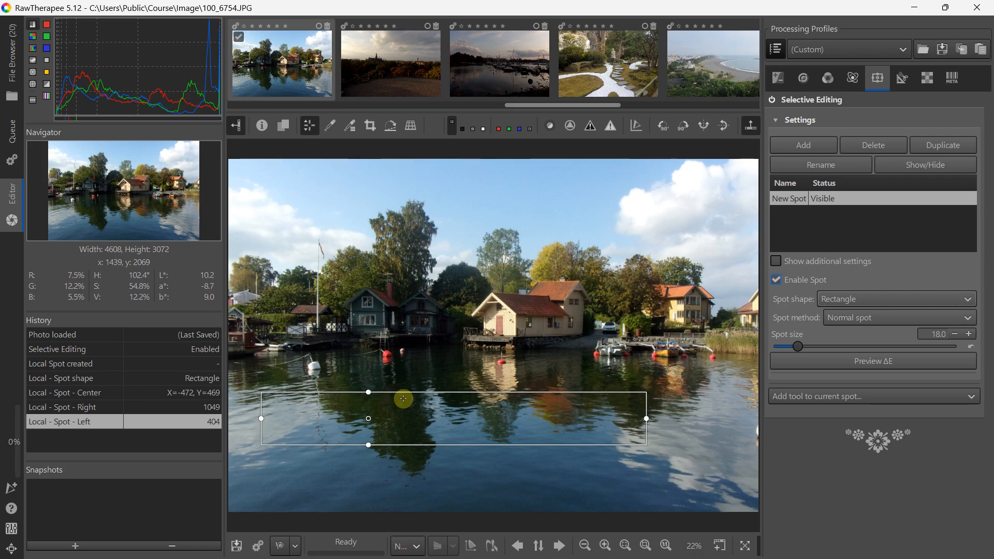
pyautogui.moveTo(261, 419); pyautogui.dragTo(239, 418)
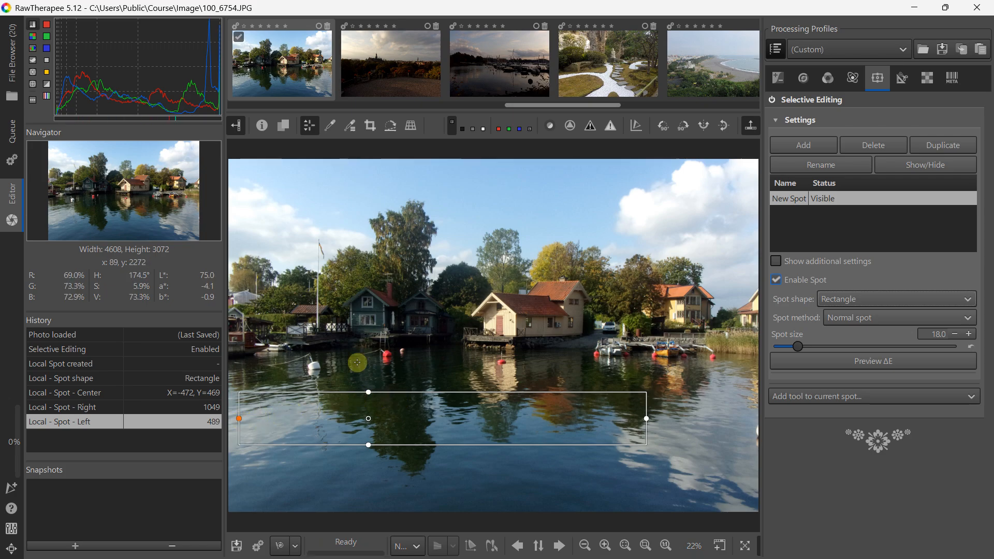
pyautogui.scroll(-2, 464, 315)
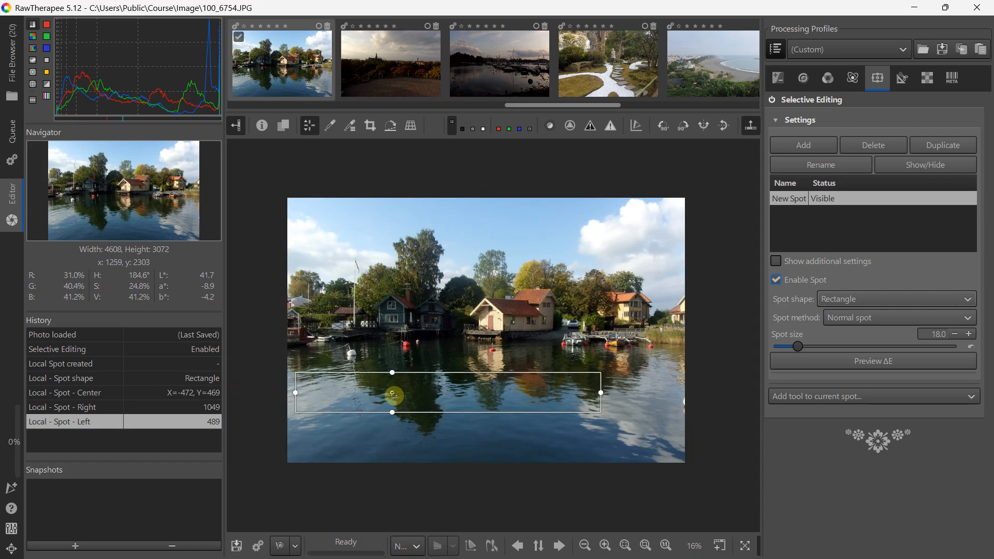
pyautogui.moveTo(394, 392); pyautogui.dragTo(432, 390)
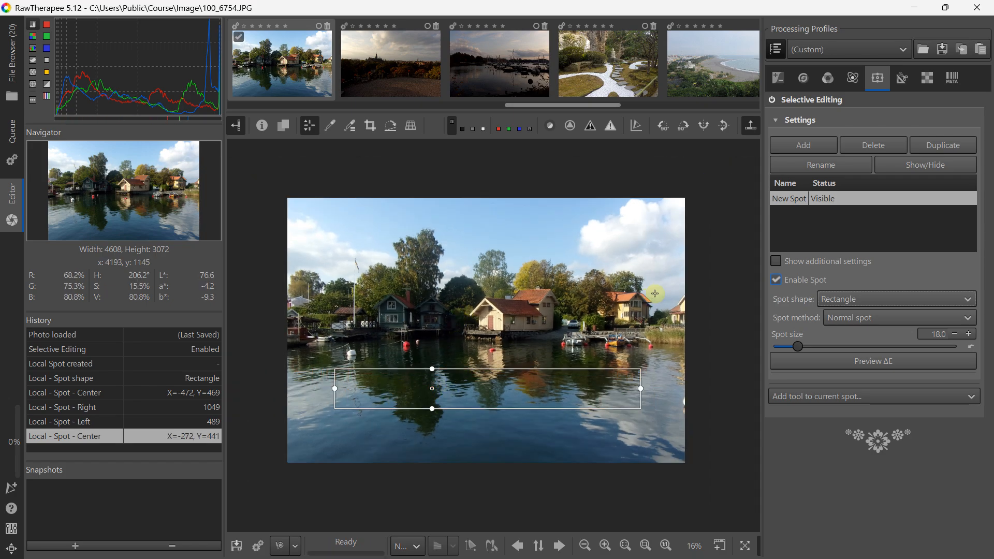
# Keep the spot method as Normal spot and the shape as Rectangle, and set the spot size to 103.5
pyautogui.click(842, 317)
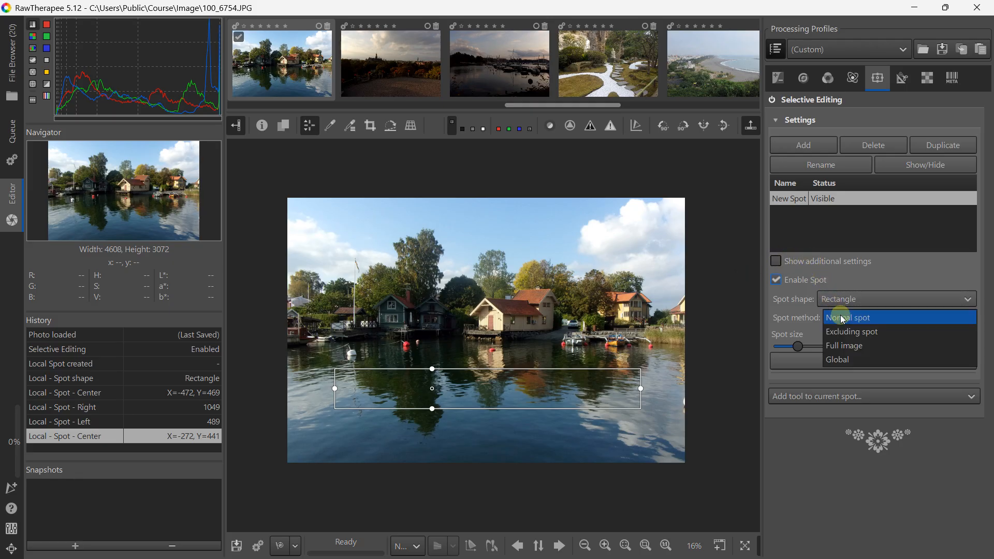
pyautogui.click(844, 322)
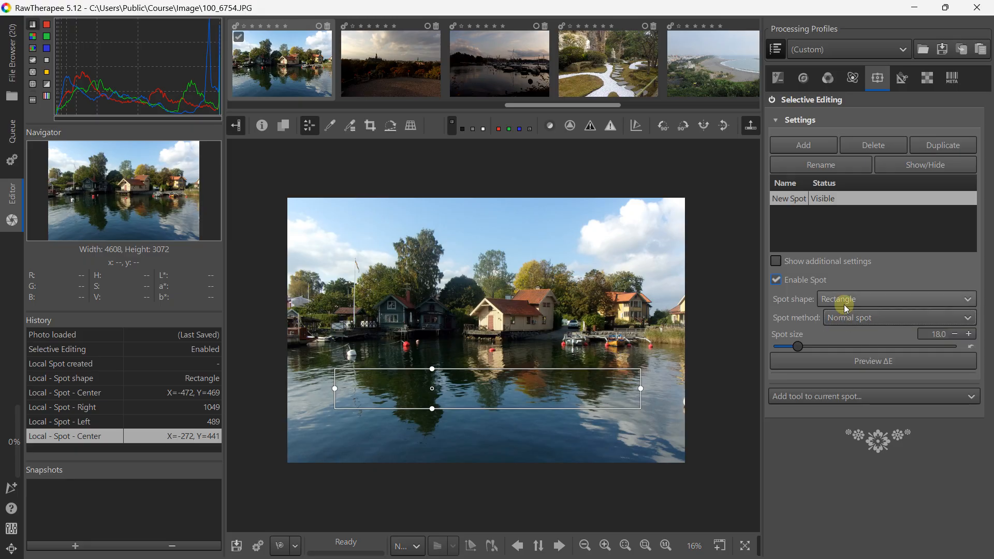
pyautogui.click(845, 304)
pyautogui.click(847, 304)
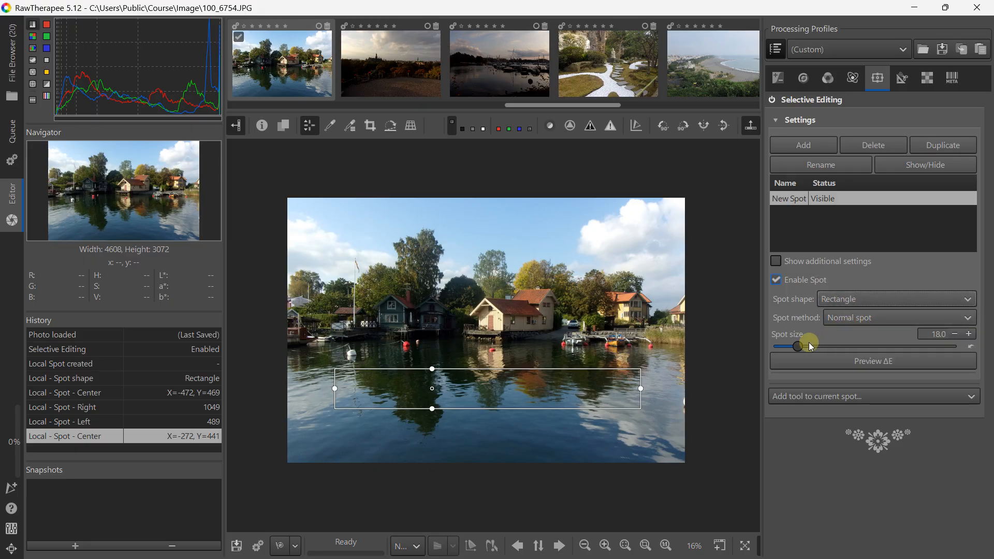
pyautogui.moveTo(798, 346); pyautogui.dragTo(900, 352)
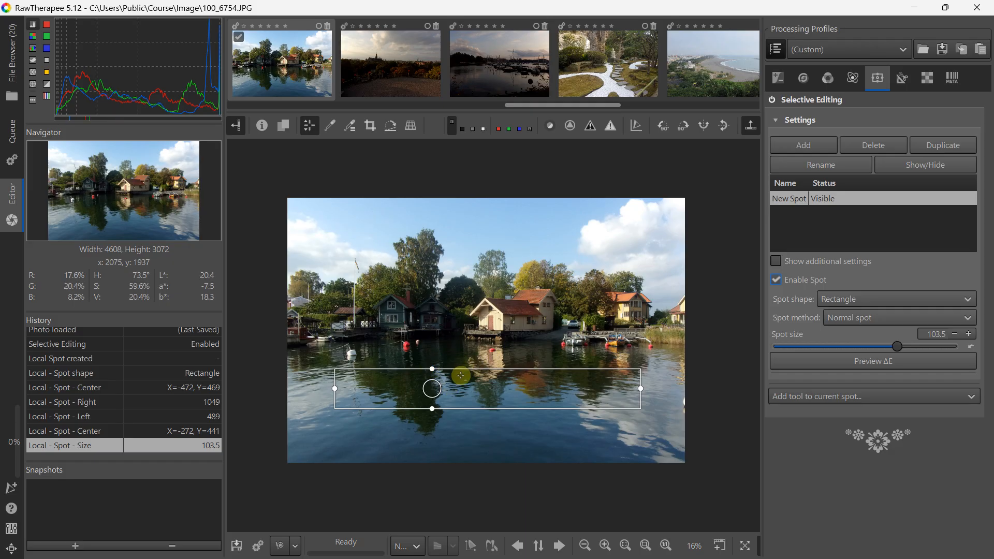
pyautogui.click(832, 357)
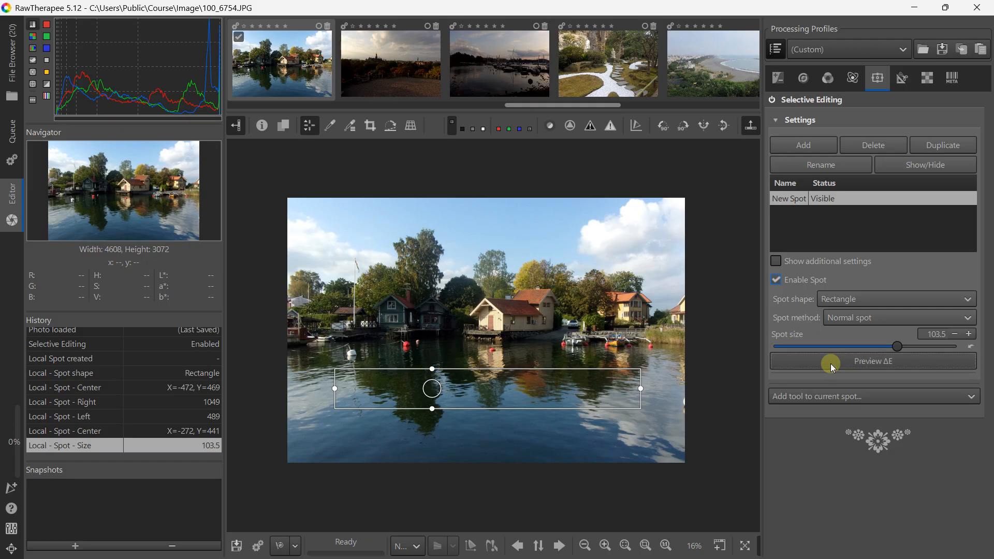
# Show the spot's additional settings, review Transition Gradient, ΔE Shape detection, Specific cases, and Mask and Merge, and hide the settings again
pyautogui.click(776, 262)
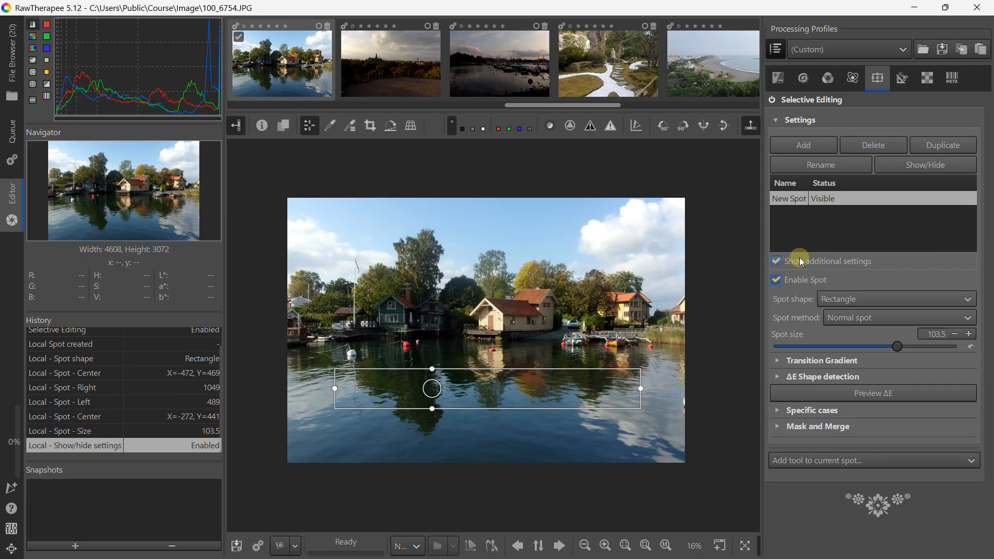
pyautogui.click(801, 262)
pyautogui.click(800, 262)
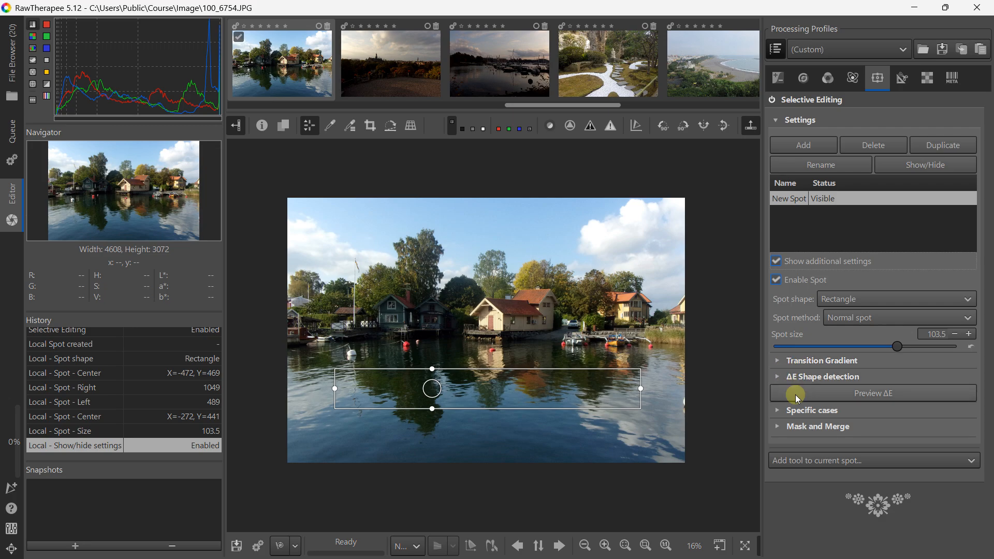
pyautogui.click(781, 361)
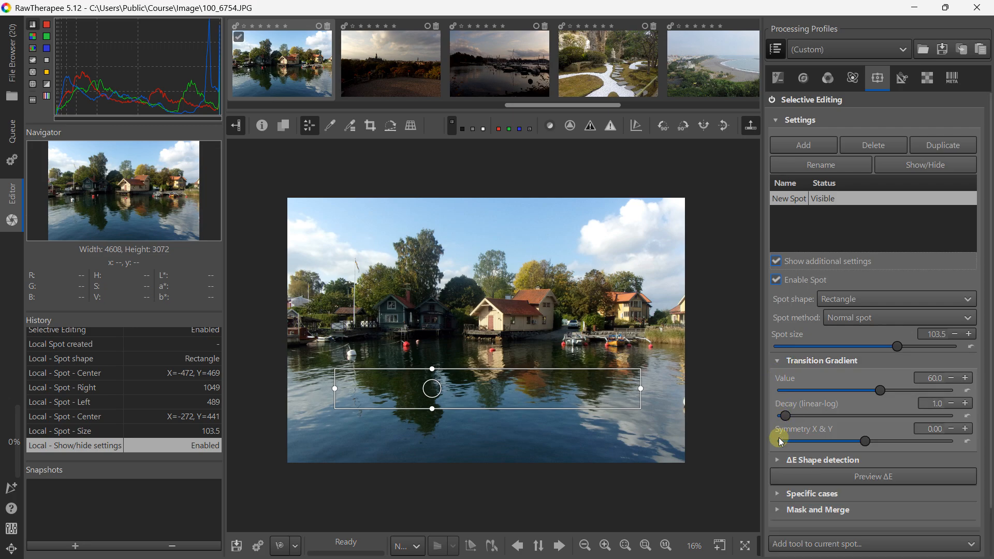
pyautogui.click(800, 460)
pyautogui.scroll(-5, 818, 406)
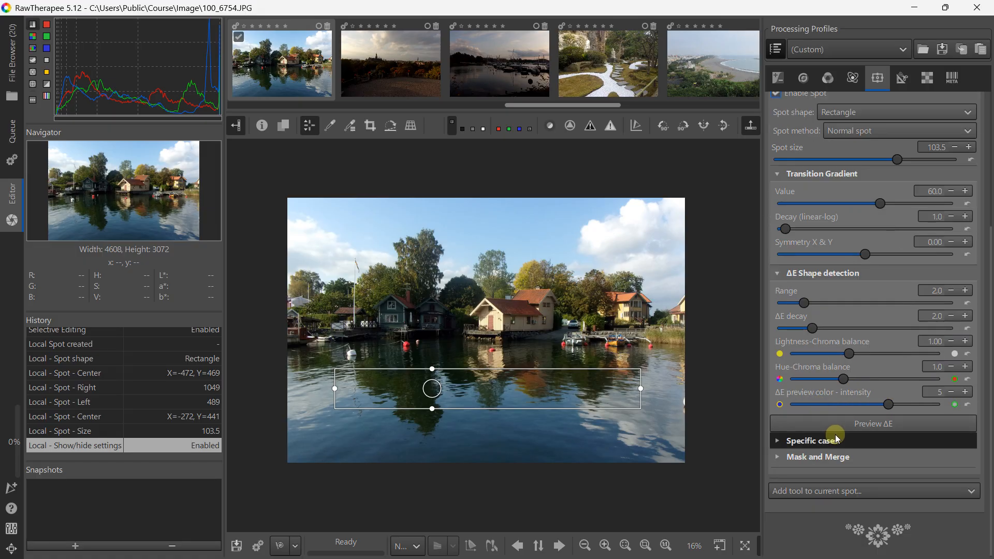
pyautogui.click(782, 442)
pyautogui.scroll(-3, 787, 418)
pyautogui.click(775, 456)
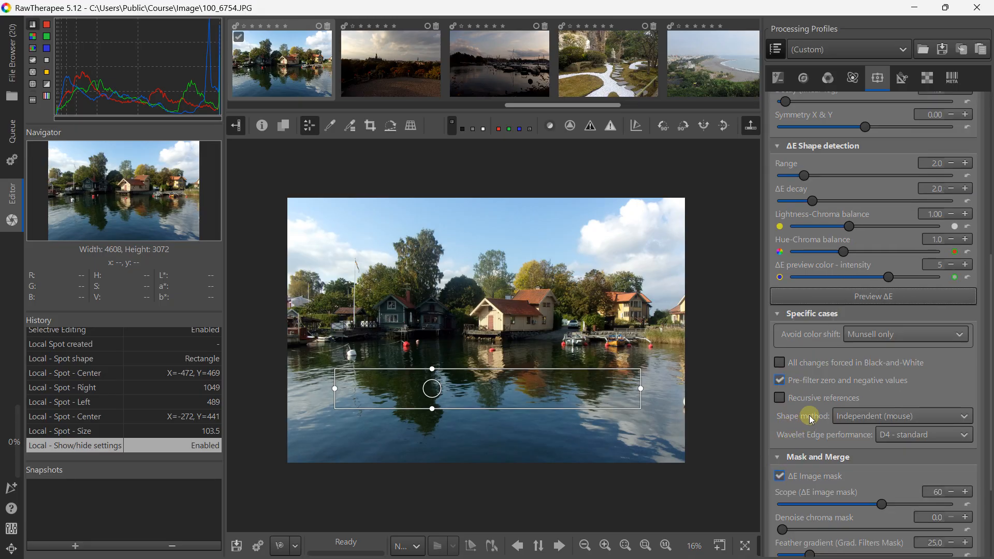
pyautogui.scroll(7, 817, 322)
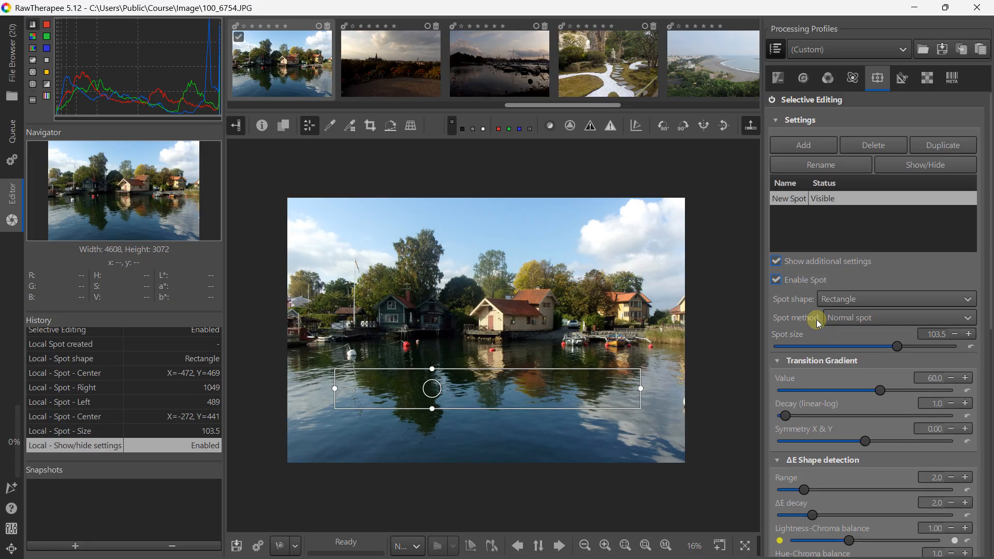
pyautogui.click(776, 261)
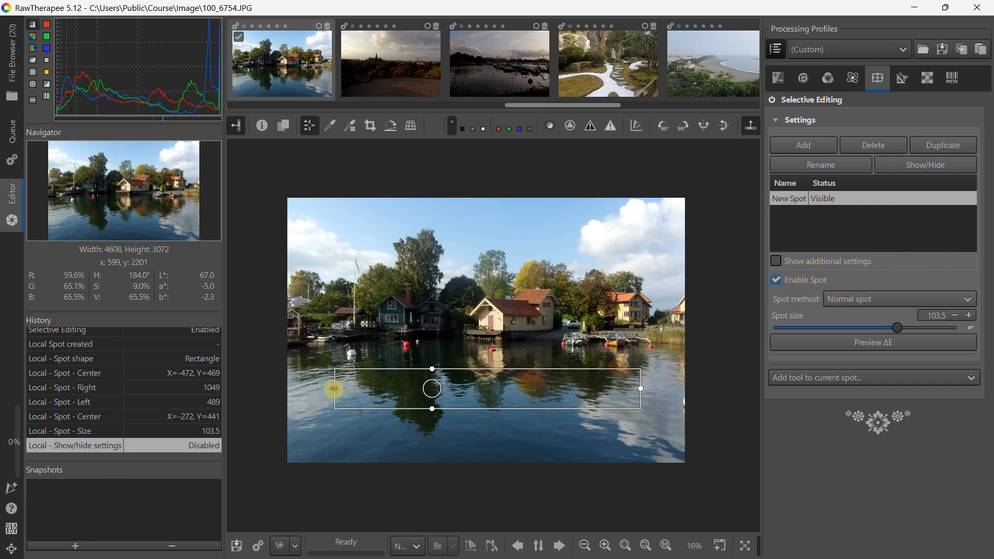
# Enlarge the spot to about 579 on the left and 369 at the bottom, and center it at about X=-173, Y=398
pyautogui.moveTo(334, 389); pyautogui.dragTo(317, 388)
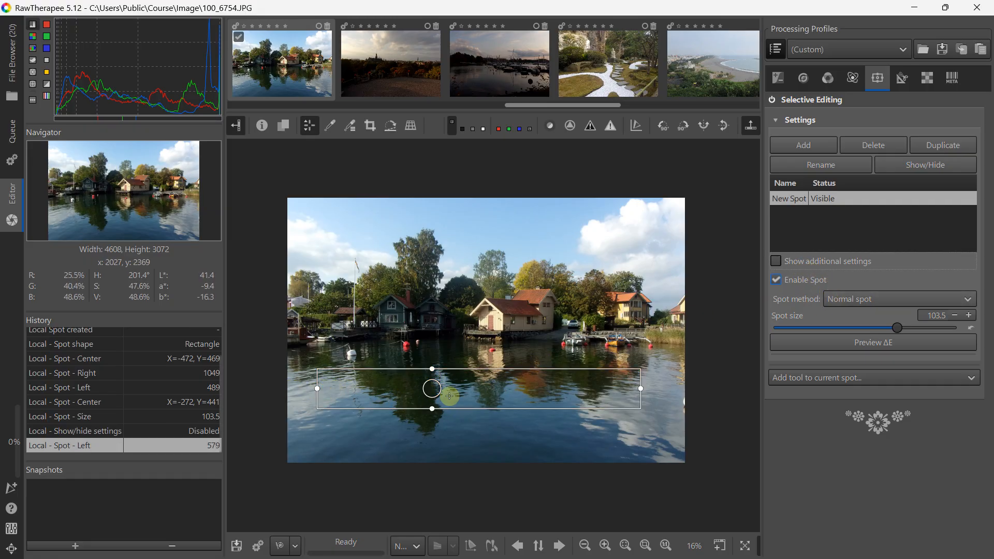
pyautogui.moveTo(432, 389); pyautogui.dragTo(450, 444)
pyautogui.moveTo(455, 394)
pyautogui.mouseDown()
pyautogui.moveTo(466, 406)
pyautogui.moveTo(452, 383)
pyautogui.mouseUp()
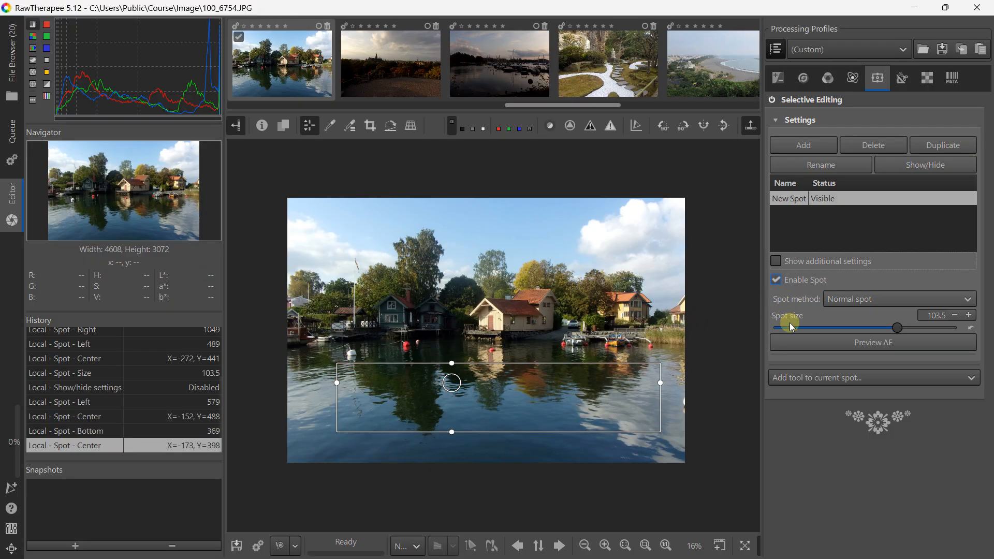
# Add the Color & Light tool to the spot and set contrast to 34, chrominance to 93 and lightness to 156
pyautogui.click(797, 378)
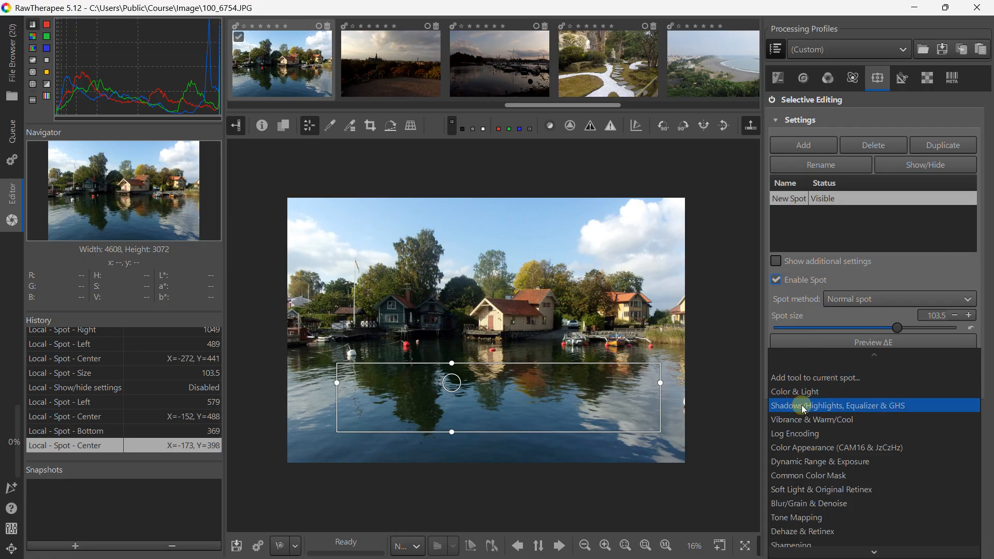
pyautogui.click(818, 391)
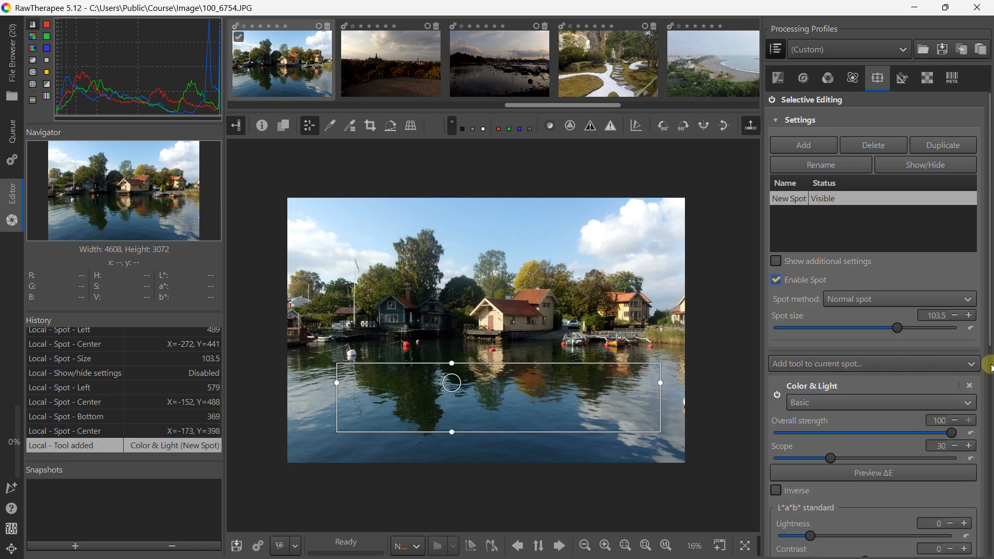
pyautogui.scroll(-5, 973, 346)
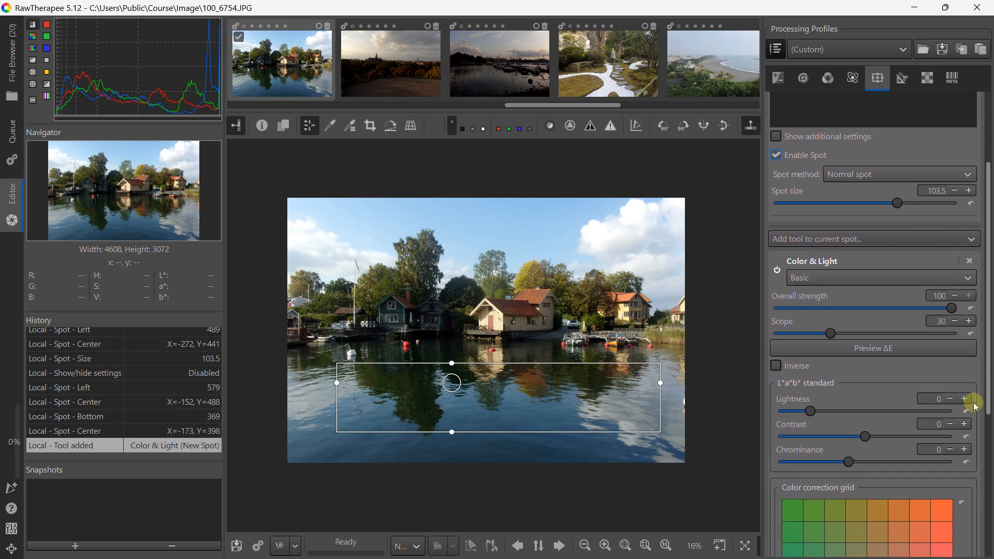
pyautogui.scroll(-2, 973, 404)
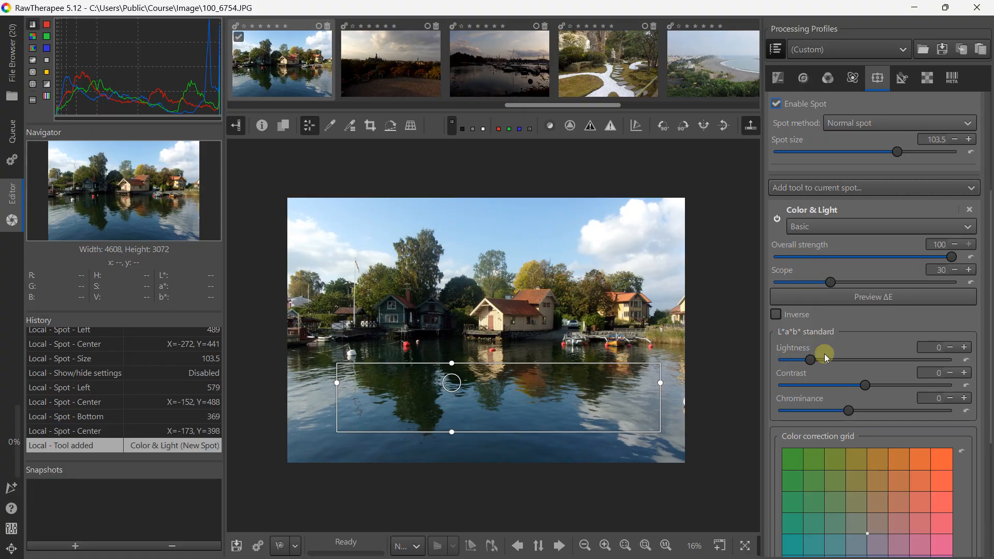
pyautogui.moveTo(865, 385); pyautogui.dragTo(892, 385)
pyautogui.moveTo(849, 411); pyautogui.dragTo(914, 411)
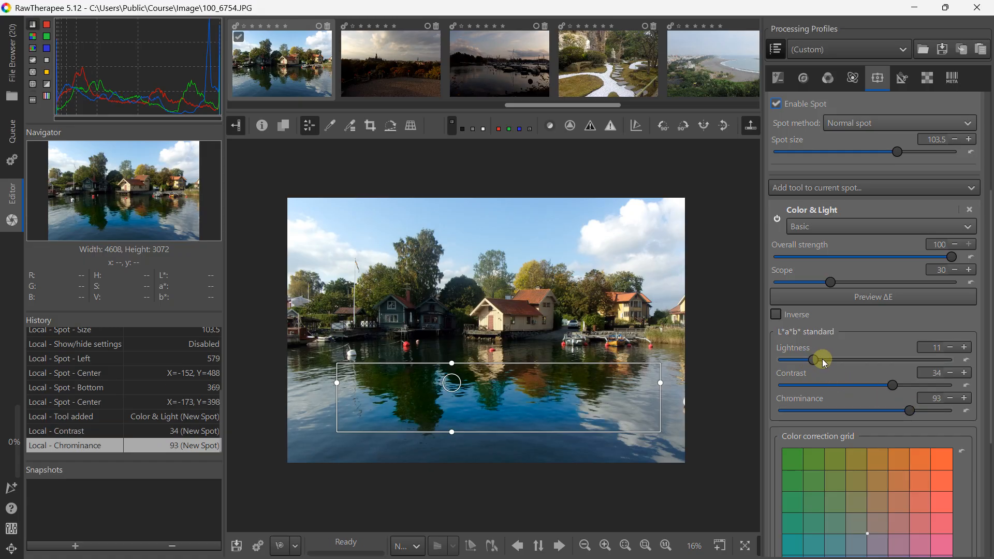
pyautogui.moveTo(825, 363); pyautogui.dragTo(852, 361)
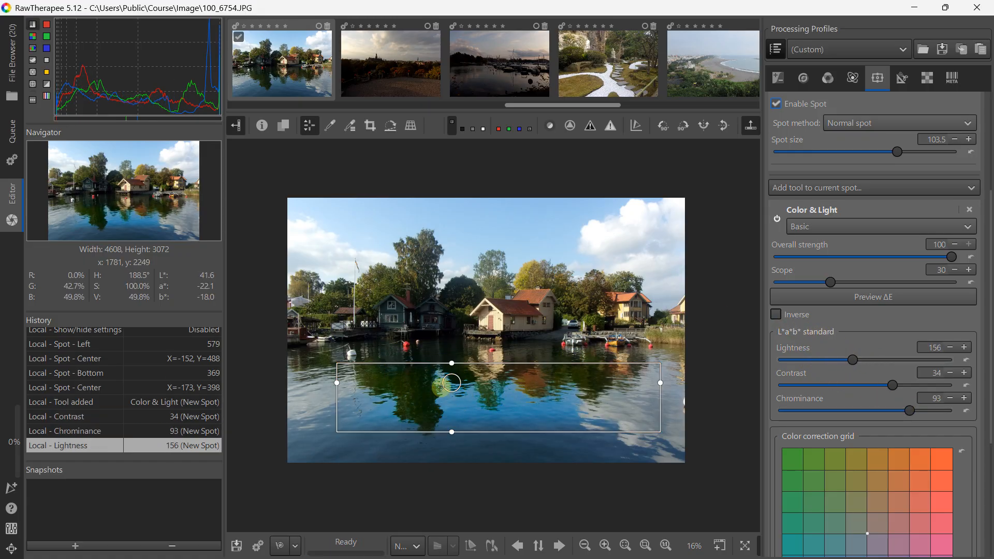
# Preview the ΔE area affected by the spot's Color & Light adjustments, toggling the preview off and on to compare
pyautogui.click(896, 304)
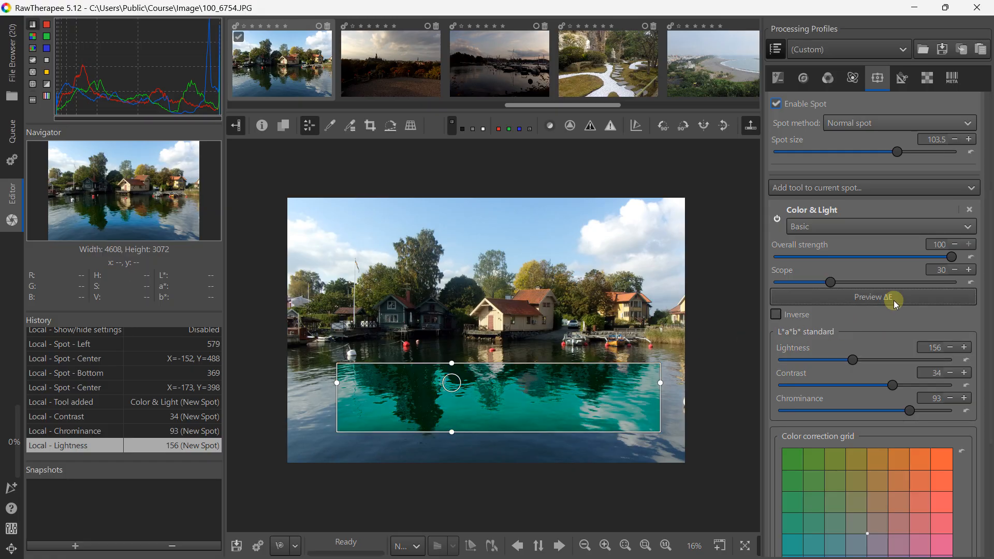
pyautogui.click(894, 301)
pyautogui.click(894, 301)
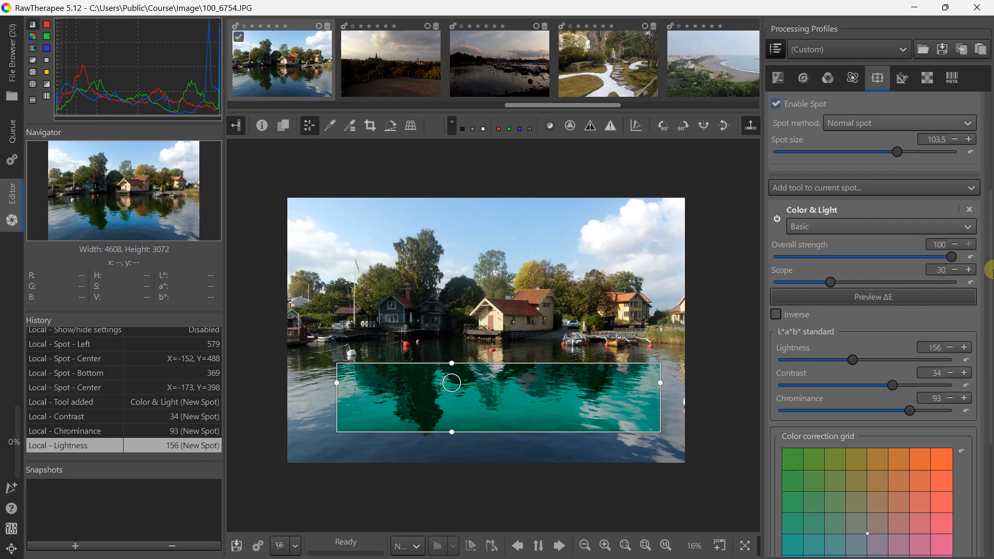
pyautogui.moveTo(983, 278); pyautogui.dragTo(978, 344)
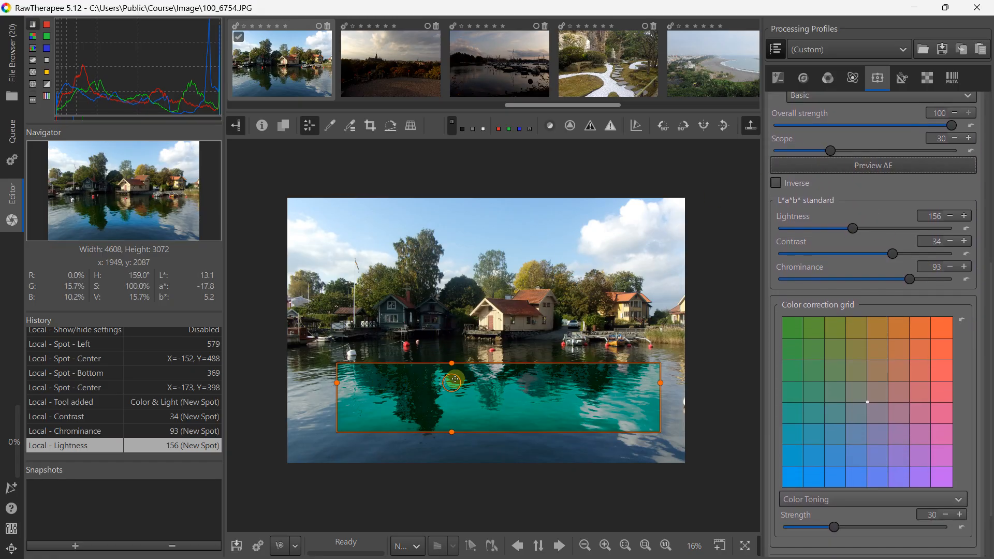
# Move the spot over the houses, centered at about X=-243, Y=-278, and turn off the ΔE preview
pyautogui.moveTo(452, 382); pyautogui.dragTo(438, 289)
pyautogui.scroll(1, 438, 289)
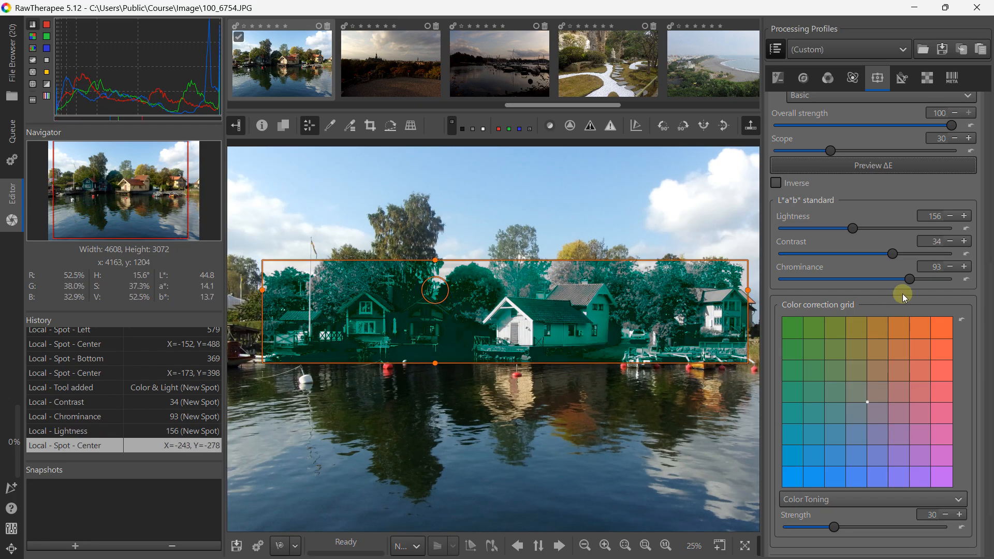
pyautogui.scroll(1, 820, 222)
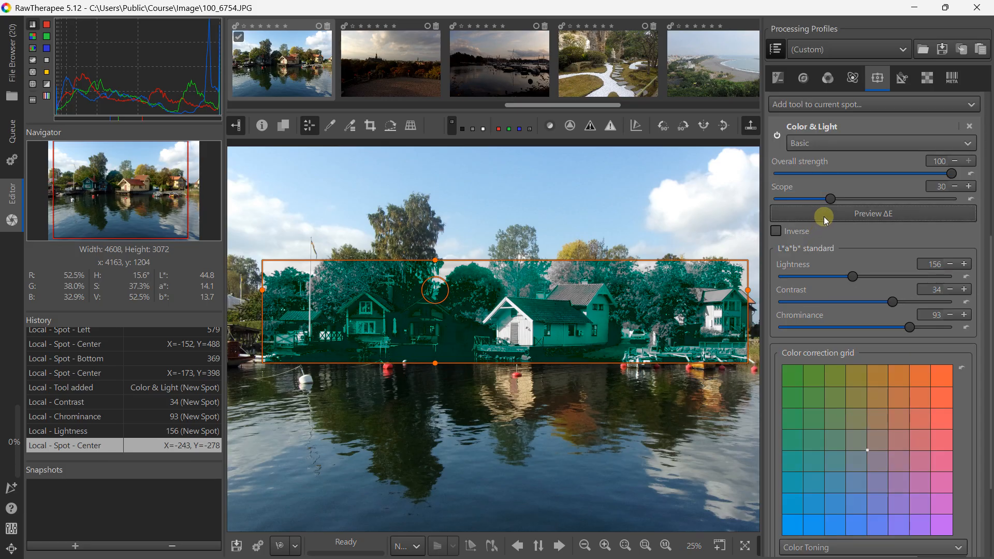
pyautogui.click(823, 223)
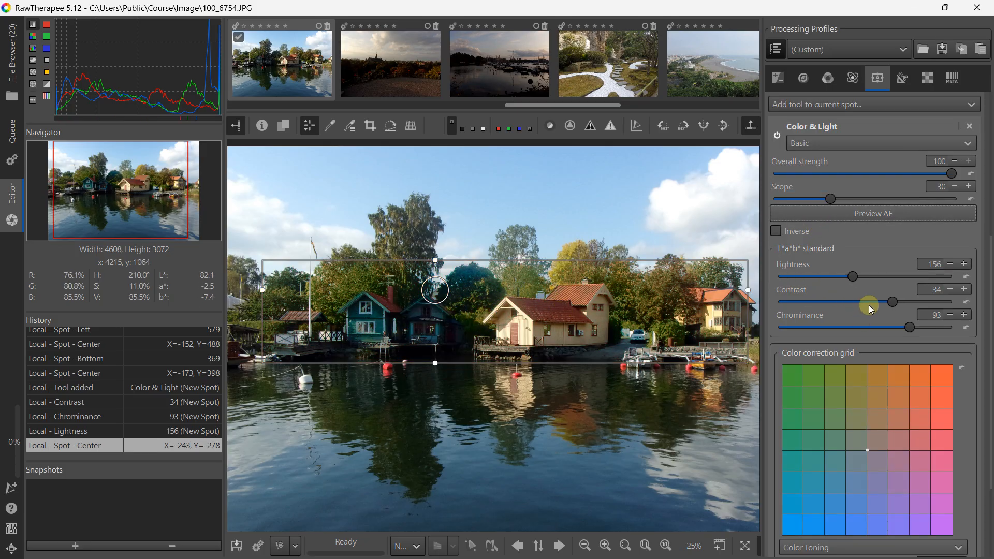
# Set the Color & Light chrominance to 150, contrast to 85 and lightness to 380, and turn on the ΔE preview
pyautogui.moveTo(909, 330); pyautogui.dragTo(974, 320)
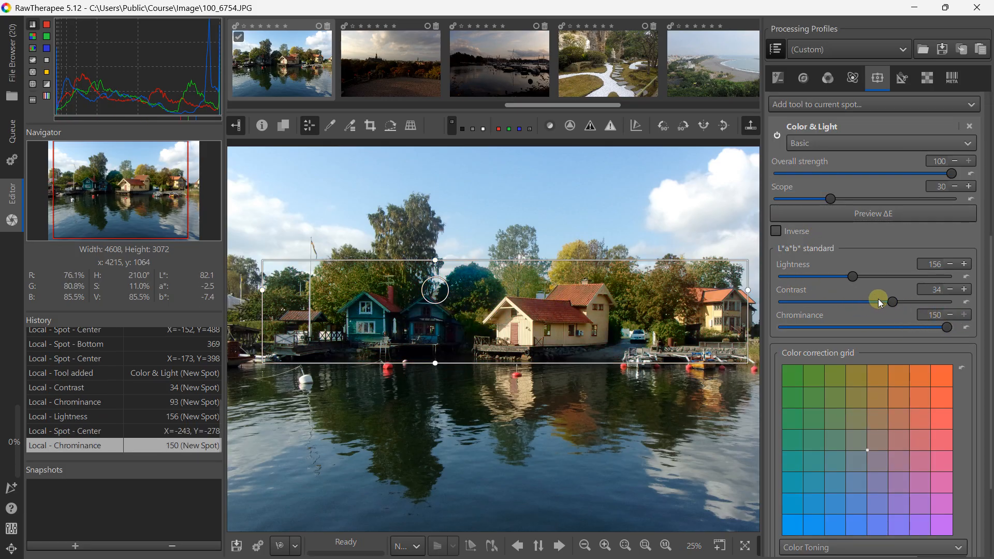
pyautogui.moveTo(911, 304); pyautogui.dragTo(934, 301)
pyautogui.moveTo(861, 276); pyautogui.dragTo(915, 277)
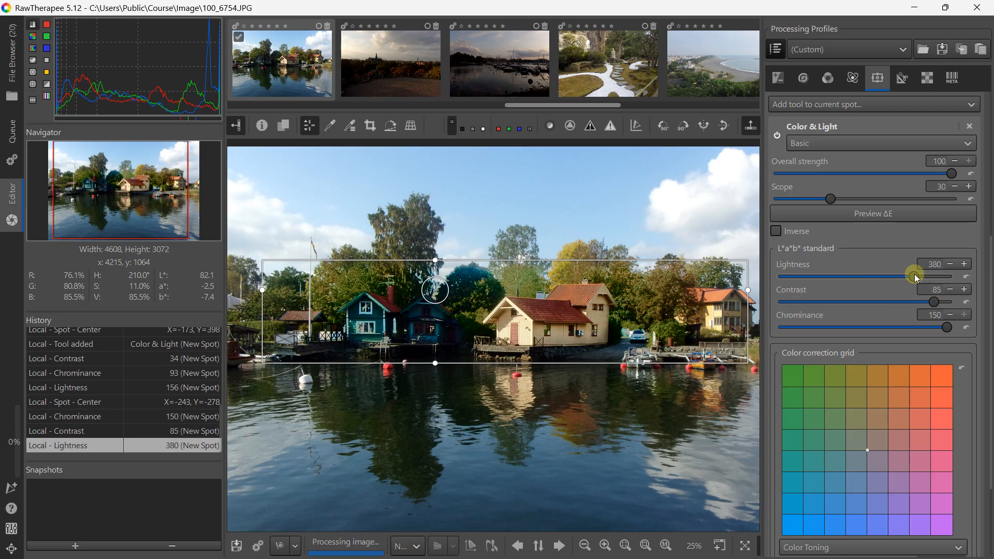
pyautogui.click(865, 218)
# Show the spot's additional settings, keep the Rectangle shape, and set the Transition Gradient value to 59.9 and decay to 3.0
pyautogui.moveTo(983, 306); pyautogui.dragTo(975, 160)
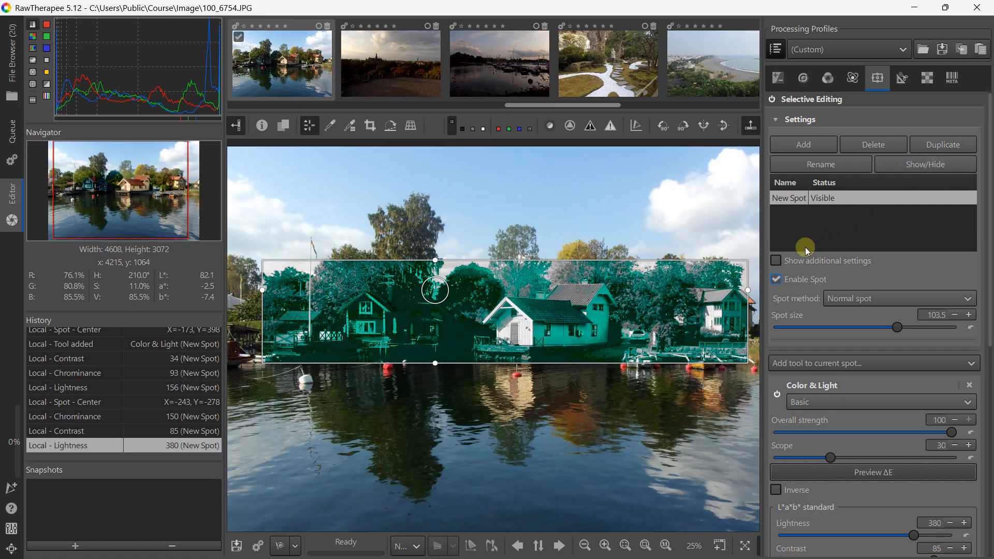
pyautogui.click(792, 262)
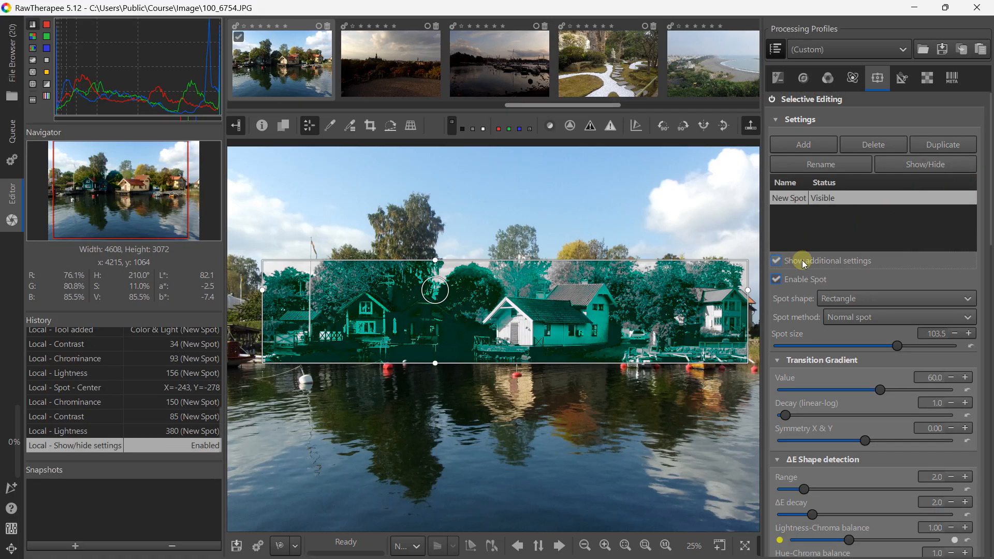
pyautogui.click(847, 301)
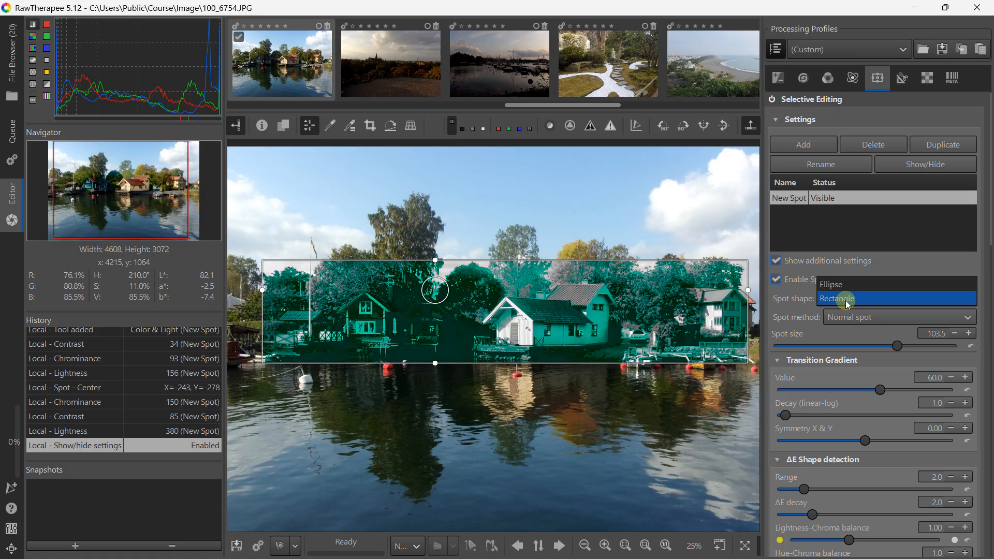
pyautogui.click(847, 301)
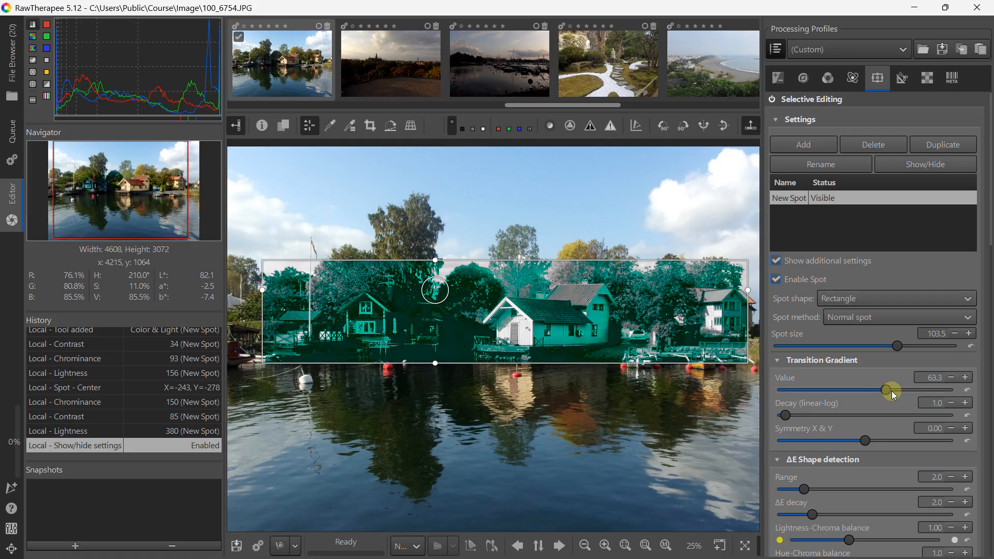
pyautogui.moveTo(893, 395)
pyautogui.mouseDown()
pyautogui.moveTo(941, 383)
pyautogui.moveTo(898, 395)
pyautogui.mouseUp()
pyautogui.moveTo(819, 392); pyautogui.dragTo(819, 392)
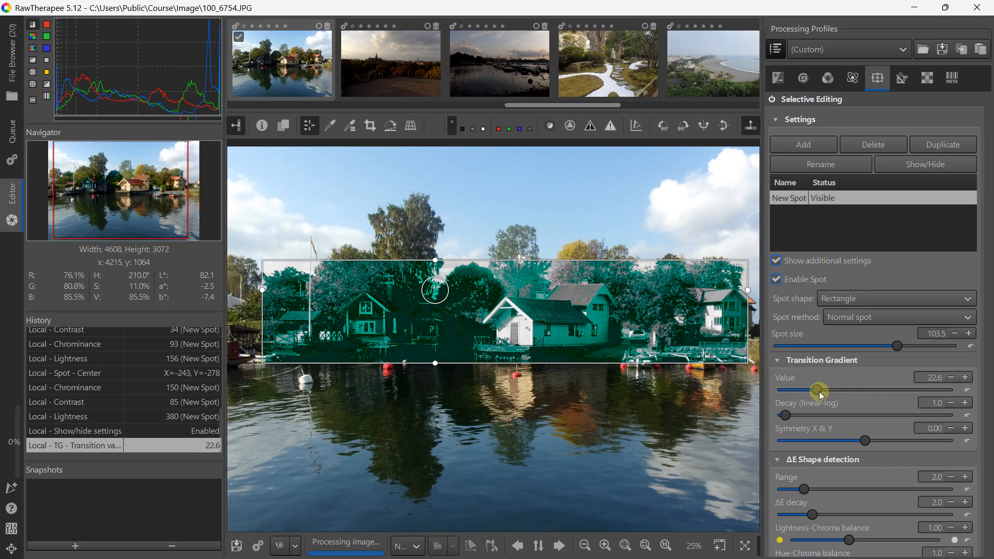
pyautogui.moveTo(886, 395); pyautogui.dragTo(882, 395)
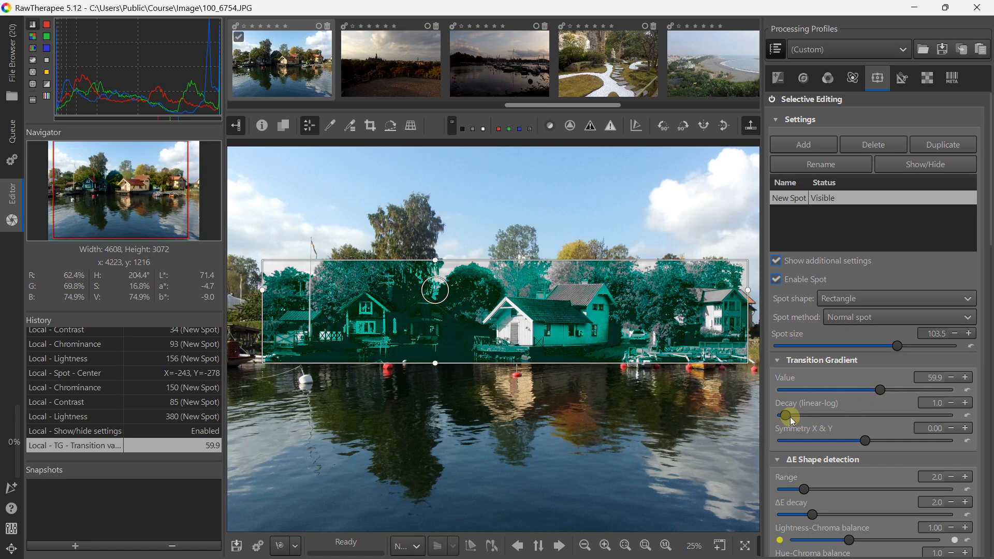
pyautogui.moveTo(793, 415); pyautogui.dragTo(801, 415)
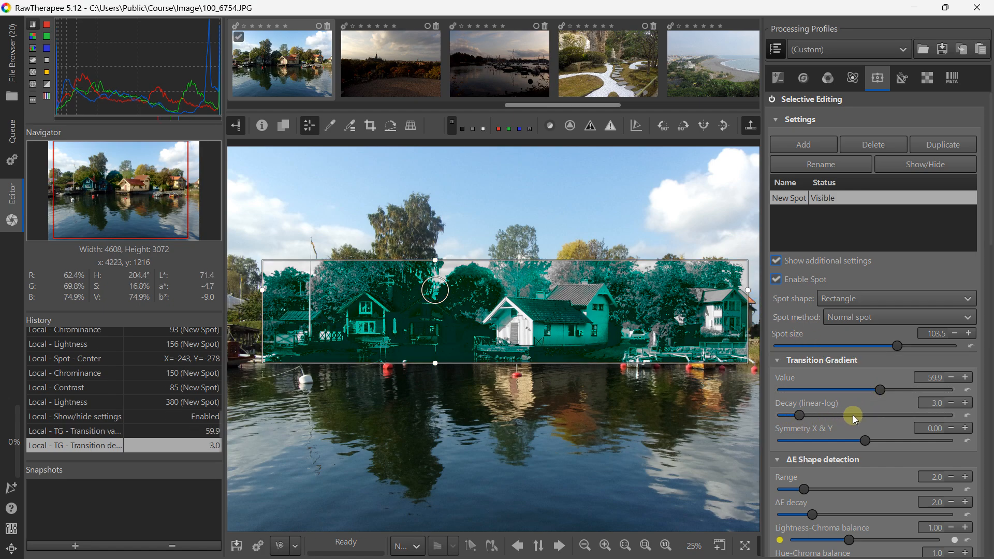
# Set the ΔE Shape detection range to 1.6 and the lightness-chroma balance to 1.53
pyautogui.scroll(-3, 855, 419)
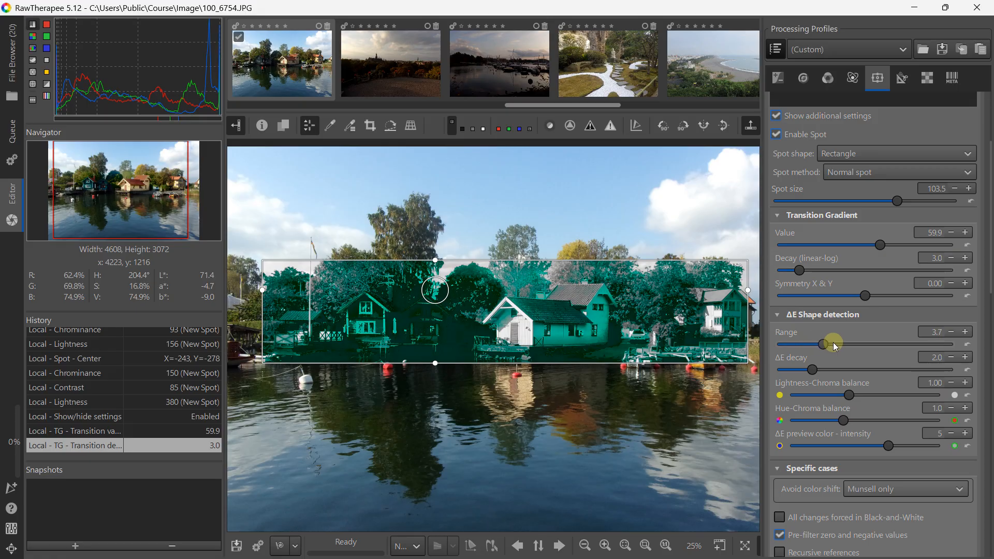
pyautogui.moveTo(834, 343); pyautogui.dragTo(804, 345)
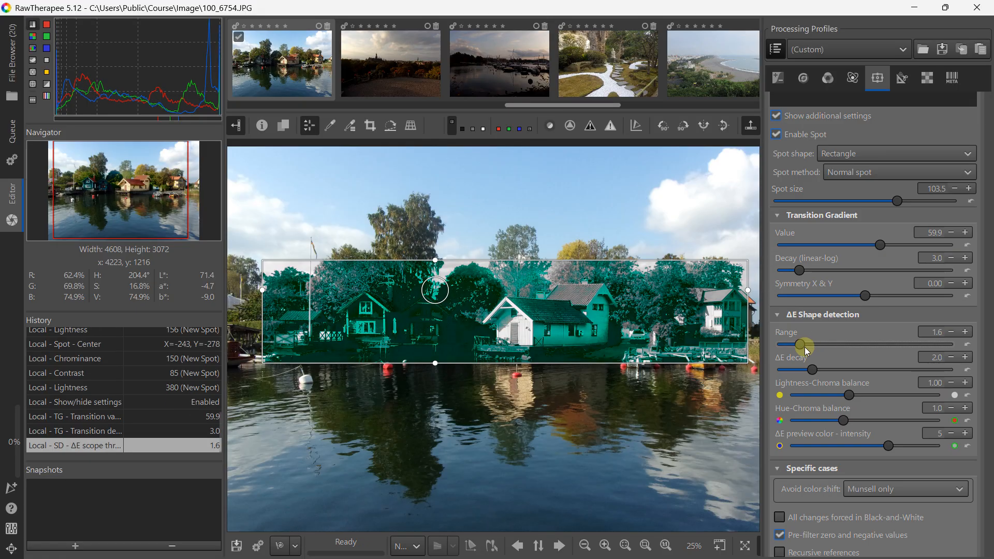
pyautogui.moveTo(868, 397); pyautogui.dragTo(884, 396)
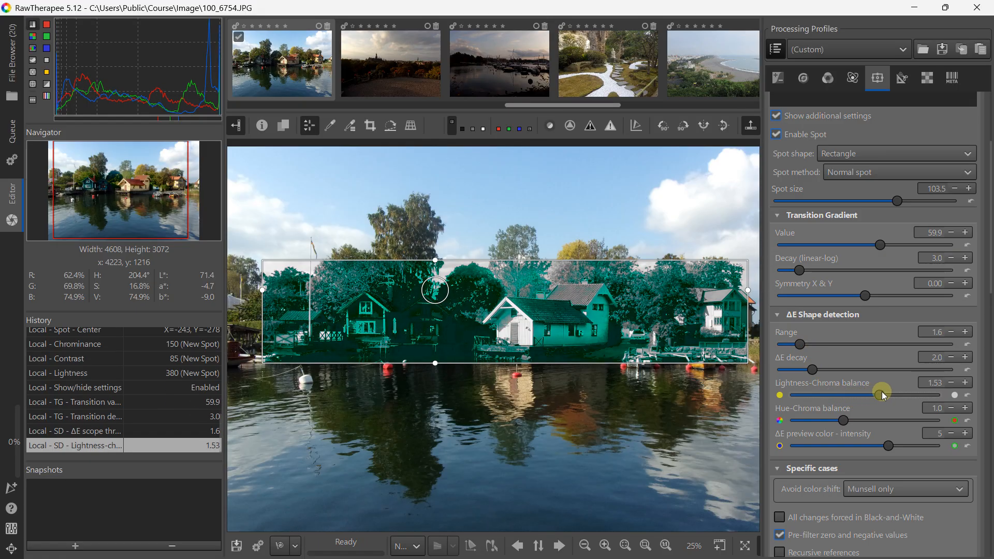
# Review the Specific cases and Mask and Merge options, and hide the spot's additional settings
pyautogui.scroll(-7, 874, 381)
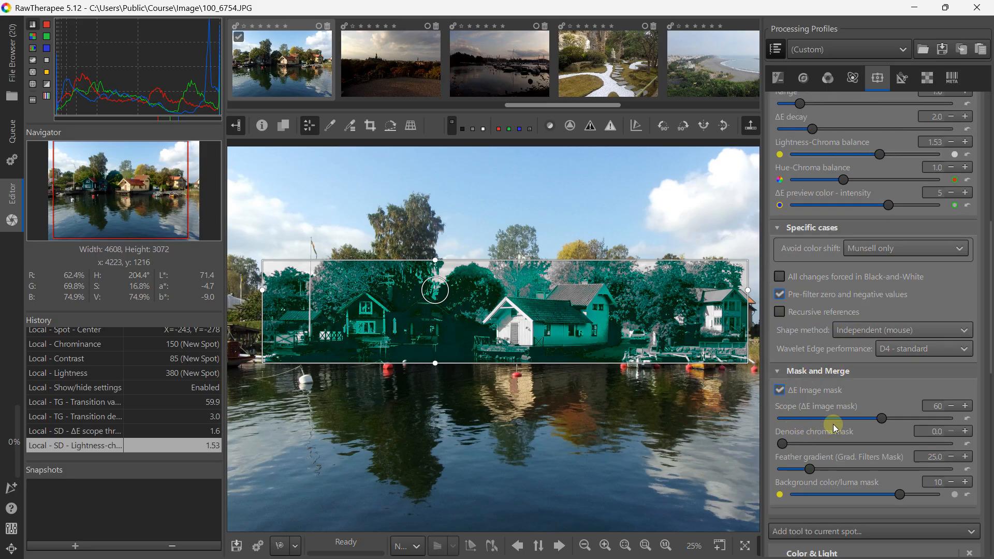
pyautogui.scroll(-4, 829, 380)
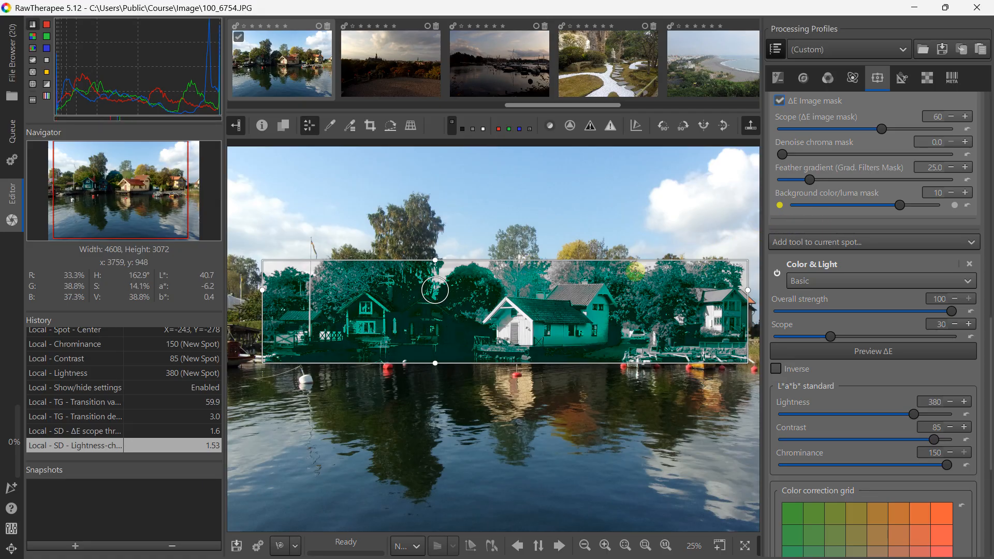
pyautogui.scroll(4, 887, 274)
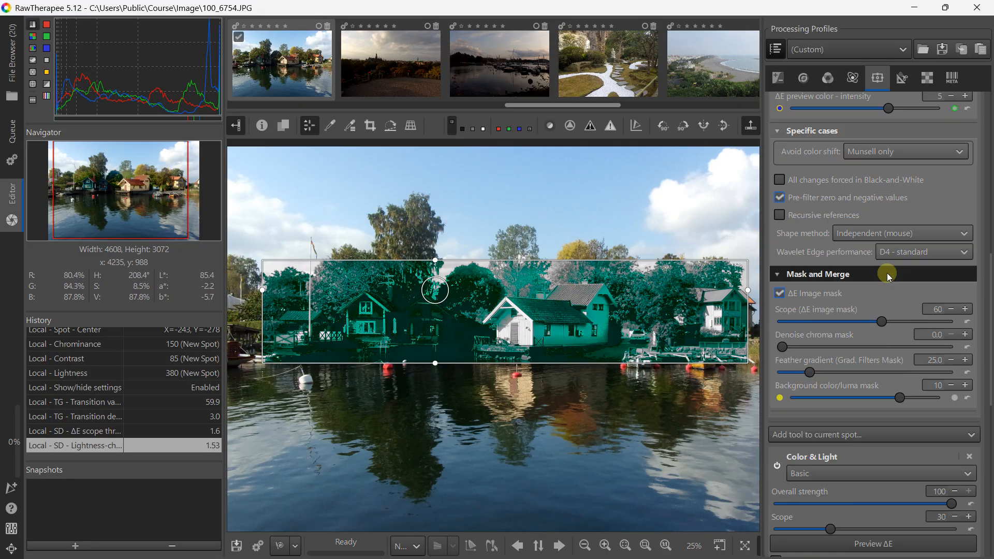
pyautogui.scroll(-2, 887, 274)
pyautogui.scroll(10, 831, 259)
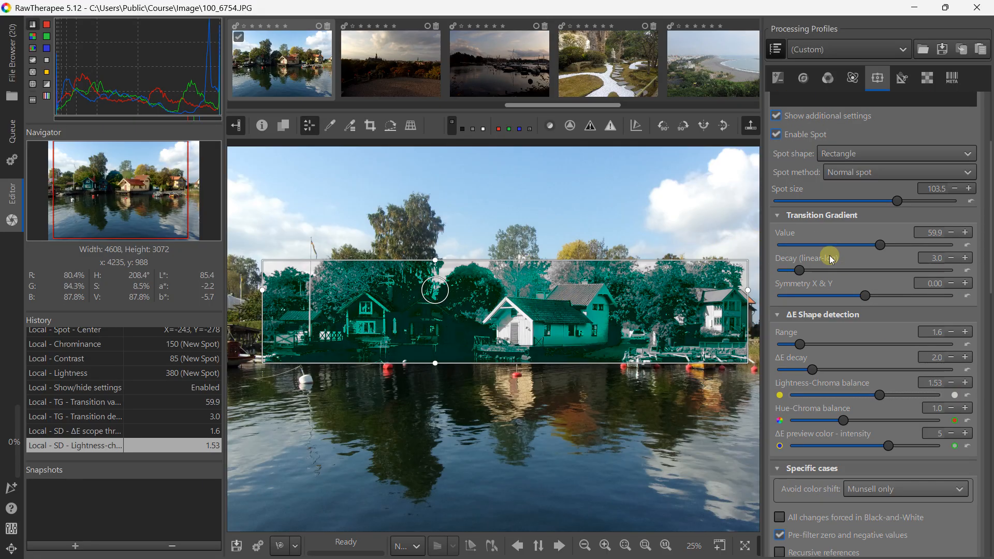
pyautogui.click(789, 262)
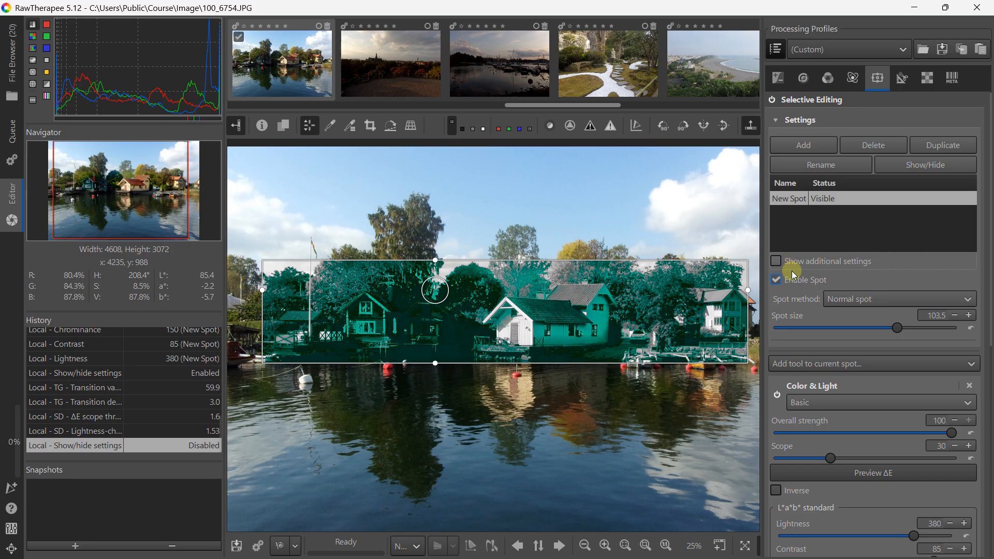
# Turn off the ΔE preview and move the spot onto the foreground water, centered at about X=-131, Y=692
pyautogui.scroll(-4, 852, 375)
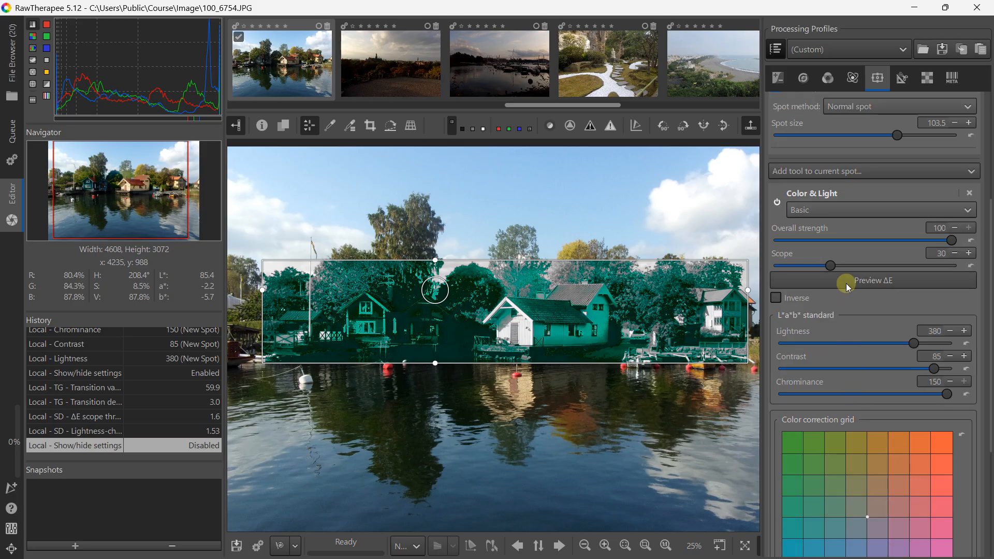
pyautogui.click(846, 283)
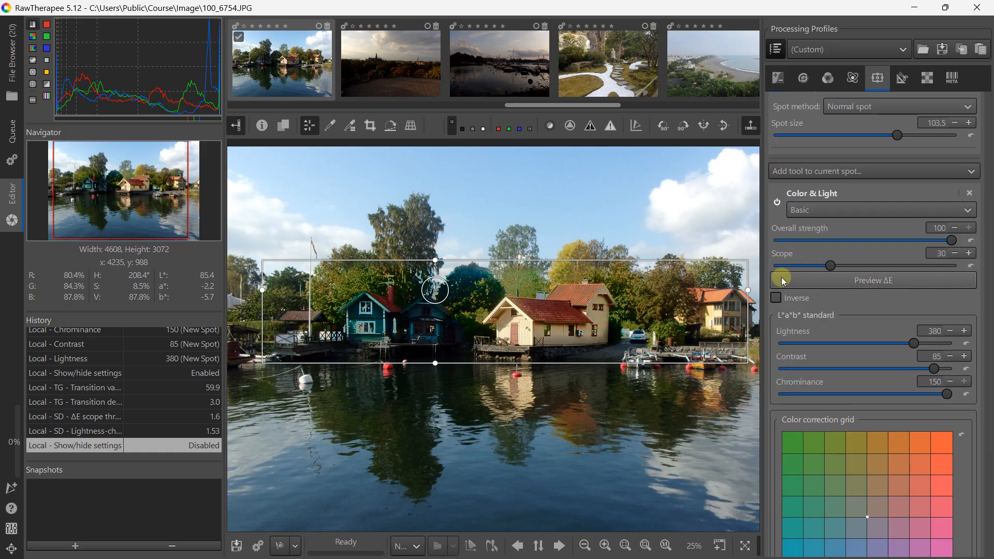
pyautogui.scroll(-1, 517, 293)
pyautogui.moveTo(517, 293); pyautogui.dragTo(475, 420)
# Enlarge the spot across the whole water area, to about 1245 on the left, 613 at the top and 1417 on the right
pyautogui.moveTo(369, 419); pyautogui.dragTo(304, 419)
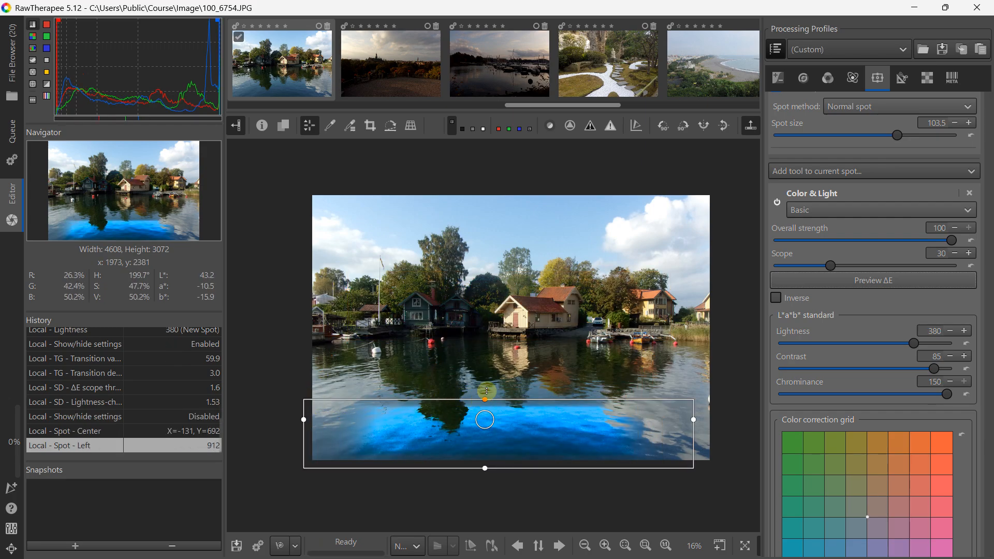
pyautogui.moveTo(487, 392); pyautogui.dragTo(485, 338)
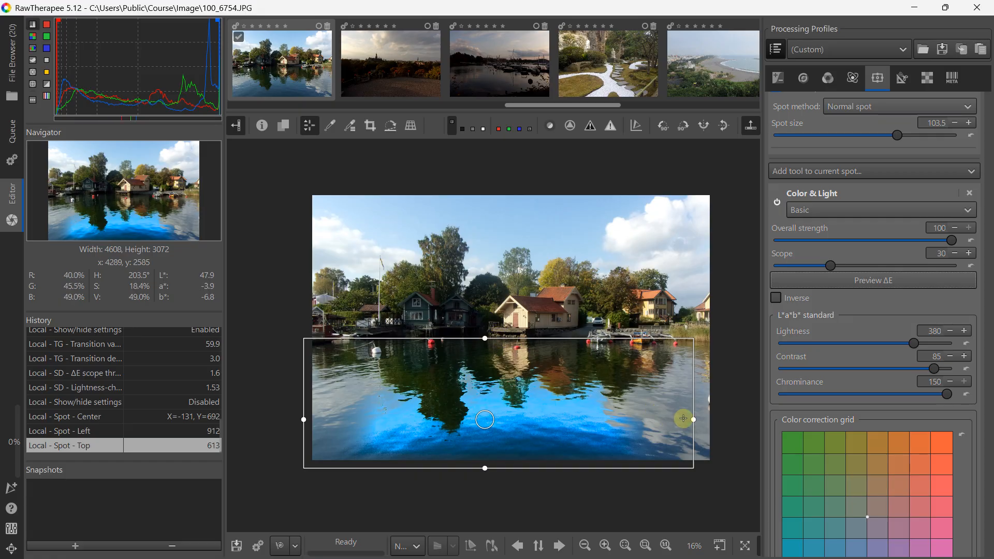
pyautogui.moveTo(694, 420); pyautogui.dragTo(766, 412)
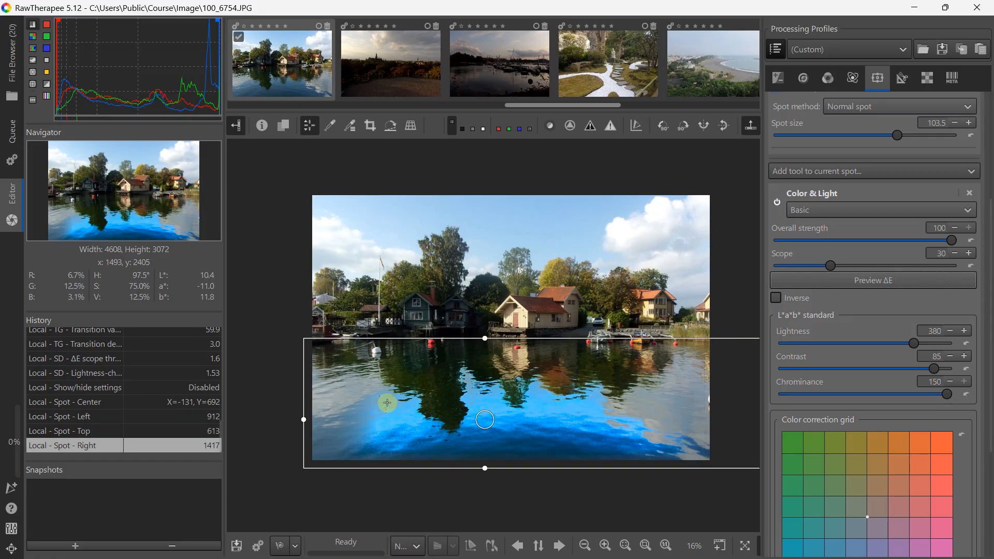
pyautogui.moveTo(294, 419); pyautogui.dragTo(235, 412)
pyautogui.moveTo(438, 406)
pyautogui.mouseDown()
pyautogui.moveTo(457, 406)
pyautogui.moveTo(421, 406)
pyautogui.mouseUp()
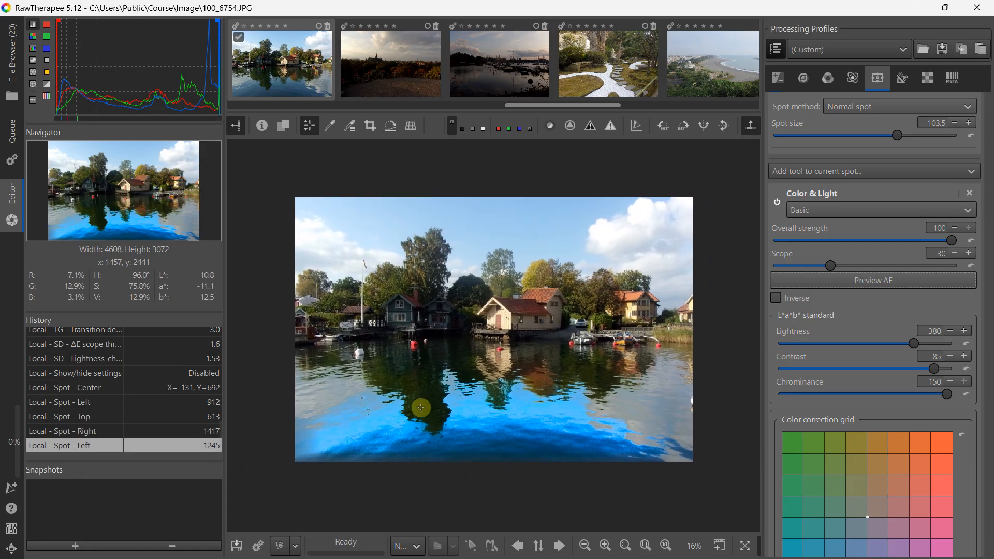
# Show the spot's additional settings and reset the Transition Gradient value to 60.0 and decay to 1.0
pyautogui.scroll(2, 880, 266)
pyautogui.scroll(3, 881, 266)
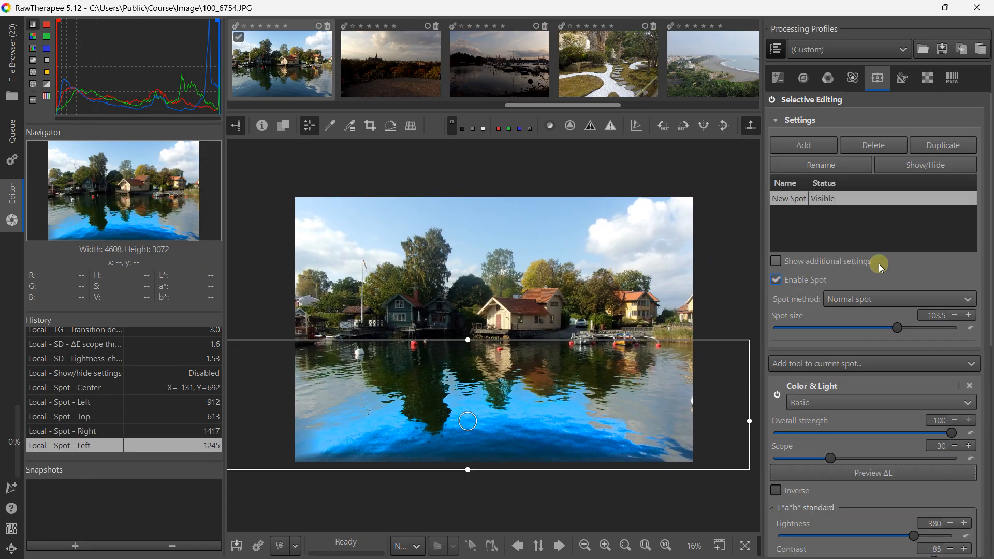
pyautogui.click(798, 268)
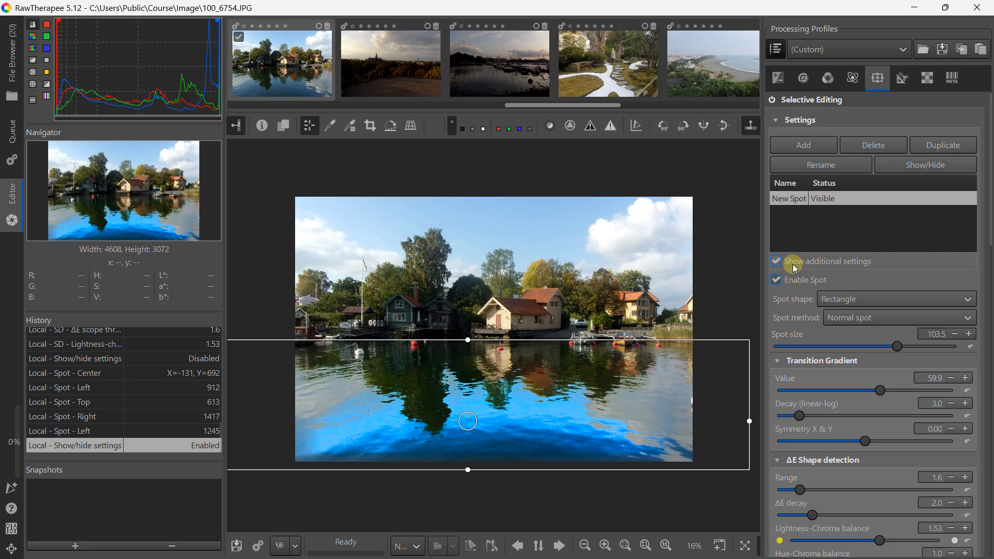
pyautogui.scroll(-1, 823, 328)
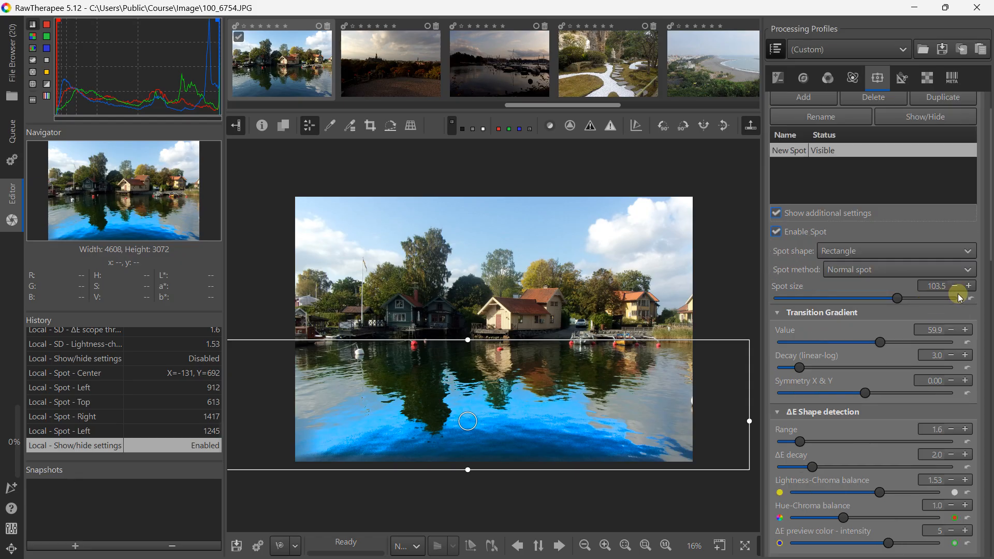
pyautogui.click(968, 342)
pyautogui.click(967, 367)
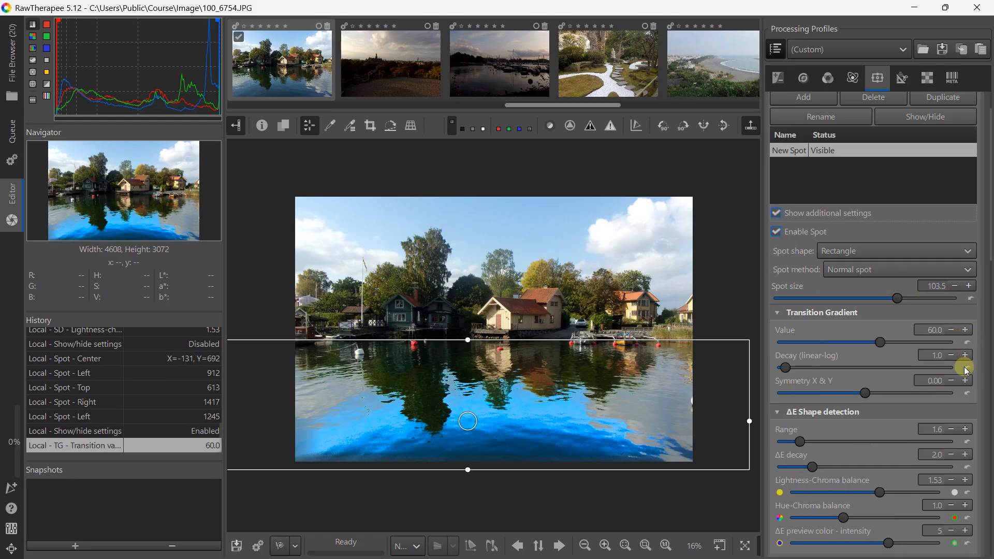
# Reset the ΔE Shape detection range to 2.0 and the lightness-chroma balance to 1.00
pyautogui.scroll(-1, 970, 397)
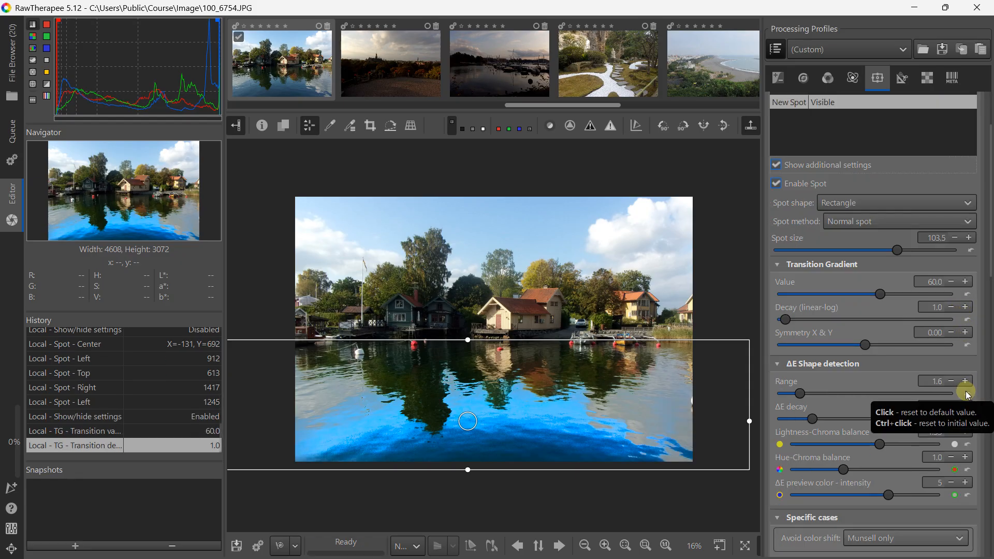
pyautogui.click(968, 395)
pyautogui.scroll(-1, 970, 422)
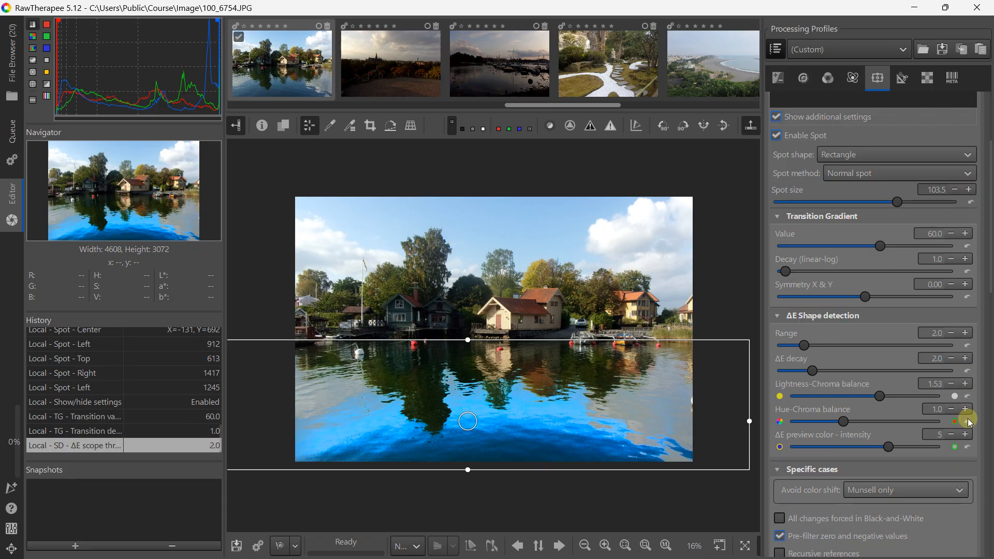
pyautogui.click(968, 395)
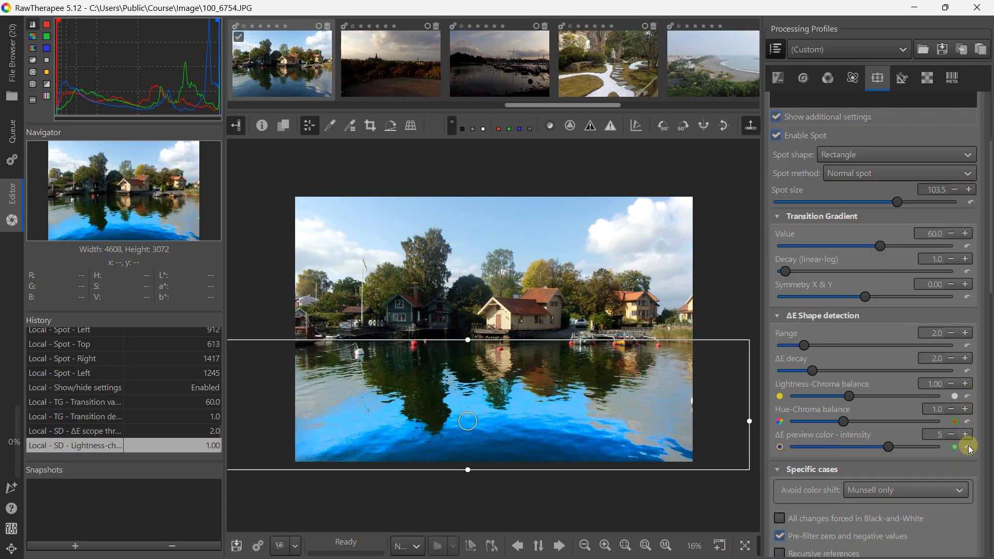
pyautogui.scroll(-3, 967, 431)
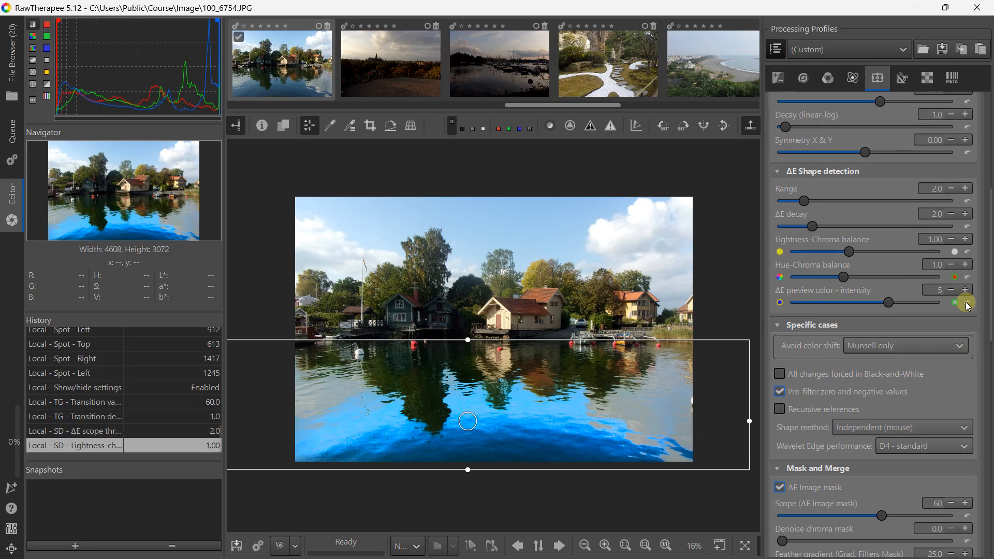
pyautogui.scroll(-2, 951, 404)
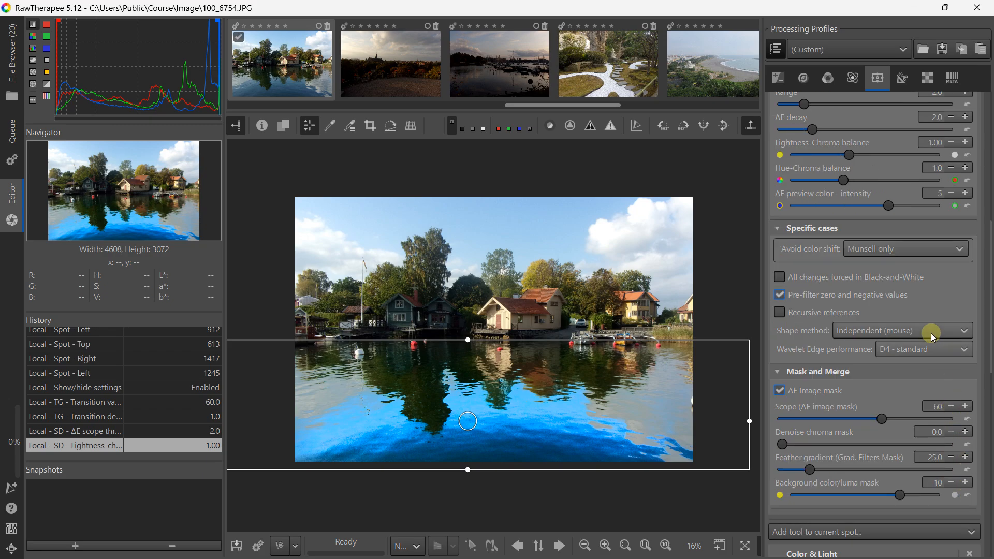
# Look over the Specific cases and Mask and Merge options and hide the spot's additional settings
pyautogui.scroll(8, 933, 337)
pyautogui.scroll(-5, 874, 321)
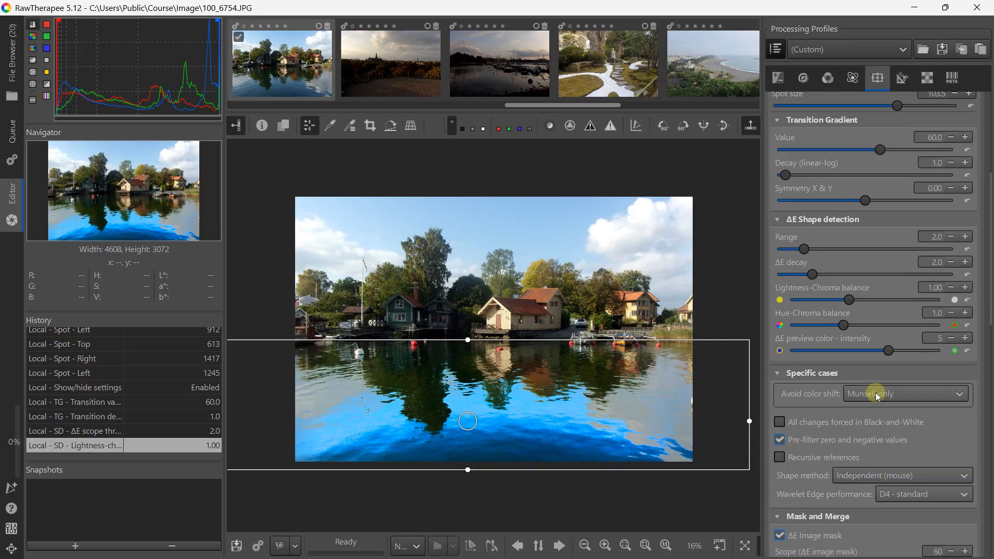
pyautogui.scroll(-7, 877, 397)
pyautogui.scroll(5, 875, 385)
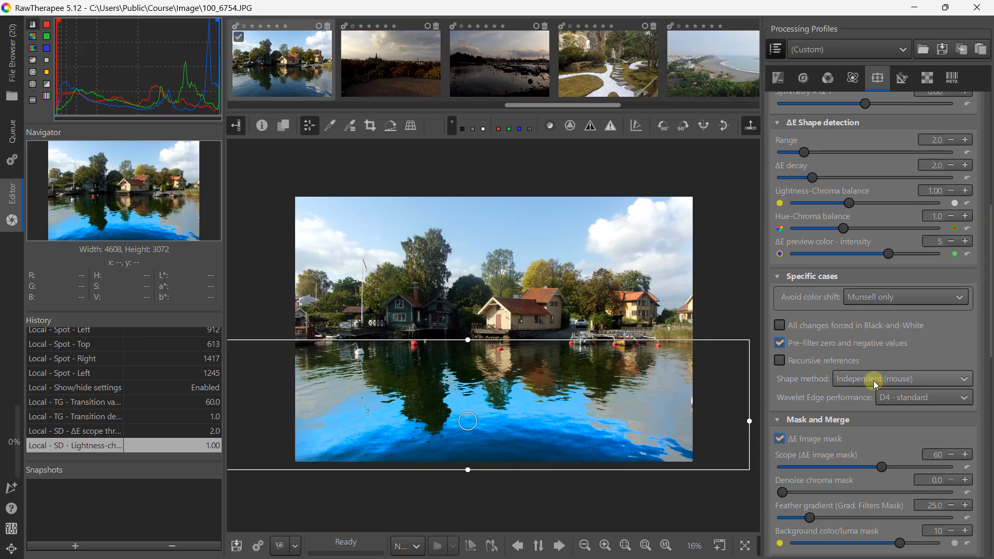
pyautogui.scroll(7, 875, 384)
pyautogui.click(777, 262)
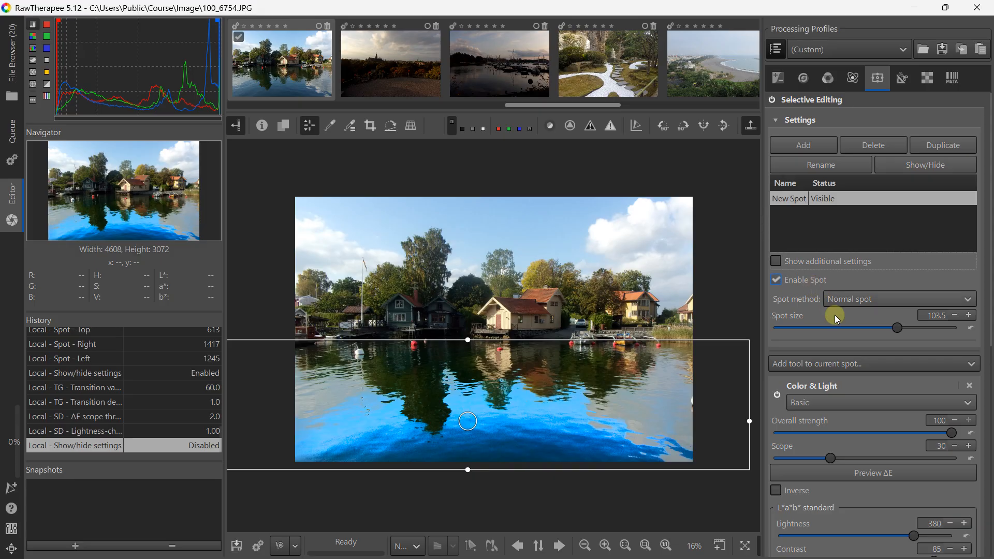
# Set the water spot's Color & Light lightness to 225, contrast to -3 and chrominance to 56
pyautogui.scroll(-4, 847, 376)
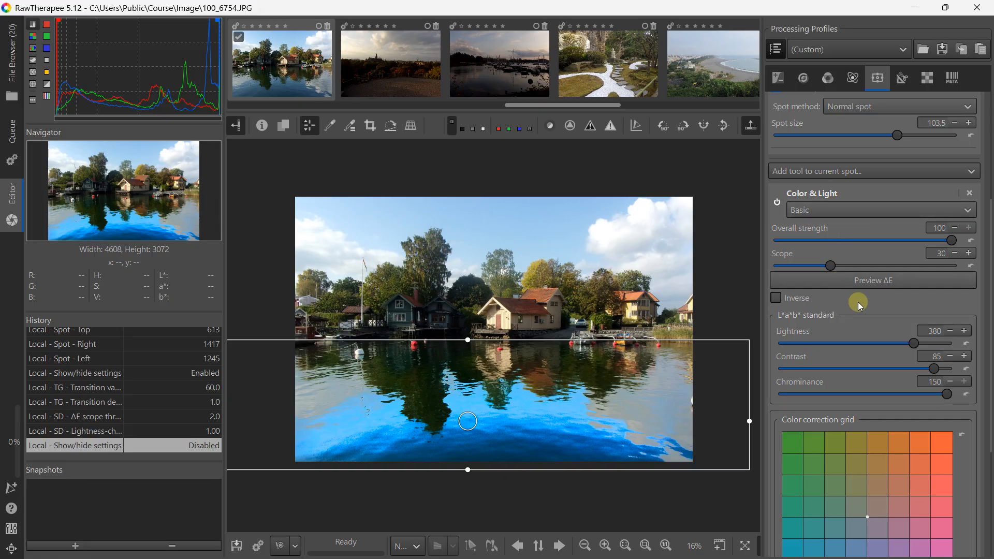
pyautogui.scroll(-4, 861, 321)
pyautogui.scroll(3, 863, 355)
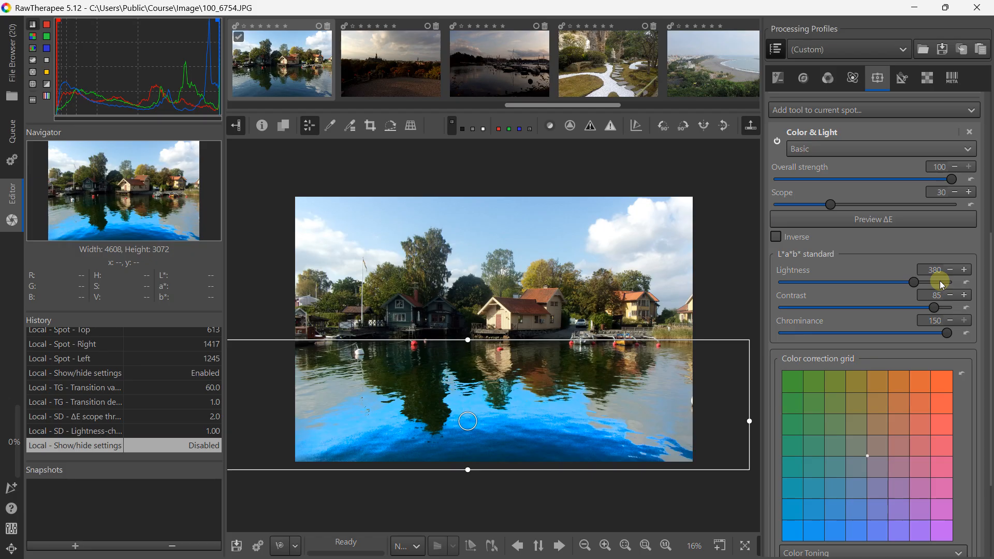
pyautogui.moveTo(915, 282); pyautogui.dragTo(884, 331)
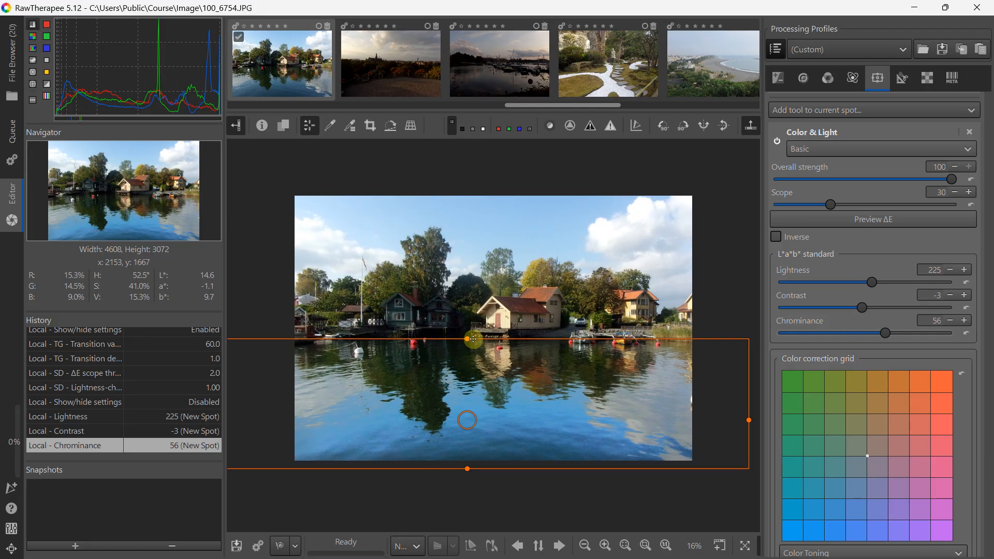
# Disable and remove Color & Light from the water spot, and add Shadows/Highlights, Equalizer & GHS in its place
pyautogui.scroll(3, 852, 231)
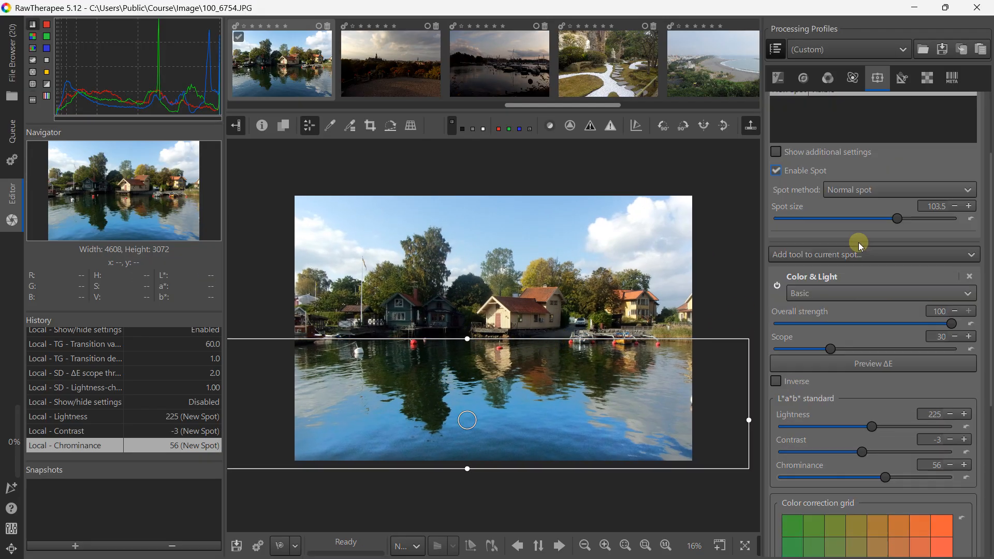
pyautogui.click(777, 285)
pyautogui.click(811, 278)
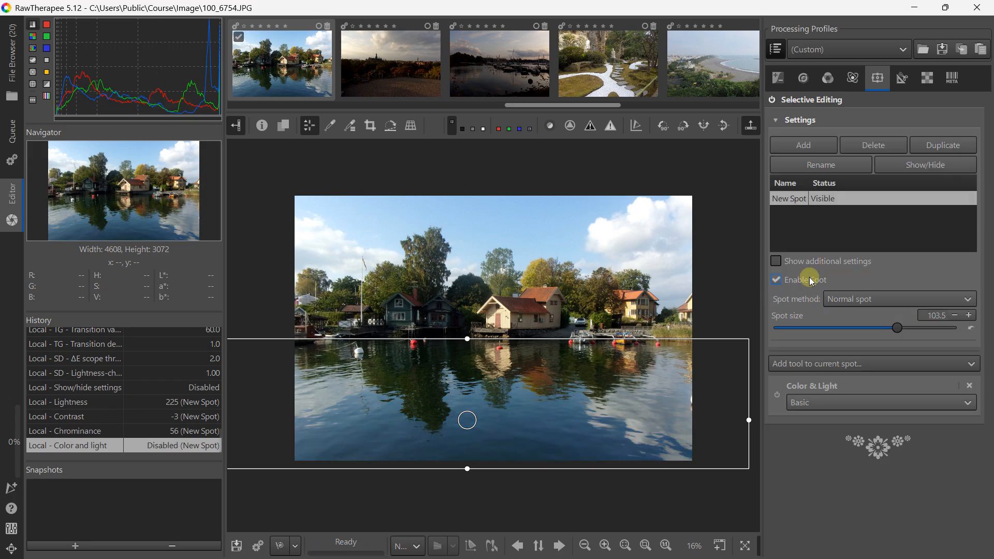
pyautogui.click(834, 401)
pyautogui.click(831, 402)
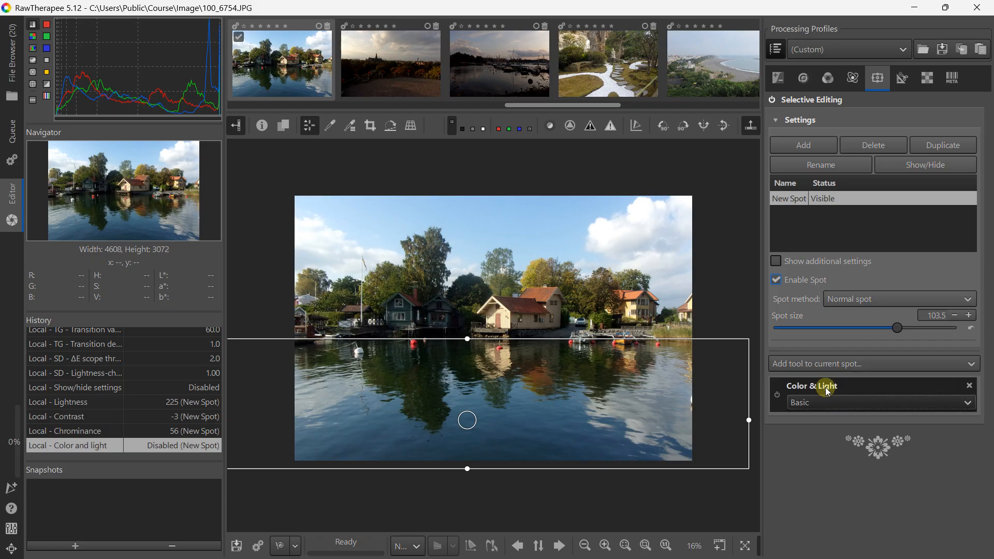
pyautogui.click(968, 386)
pyautogui.click(887, 363)
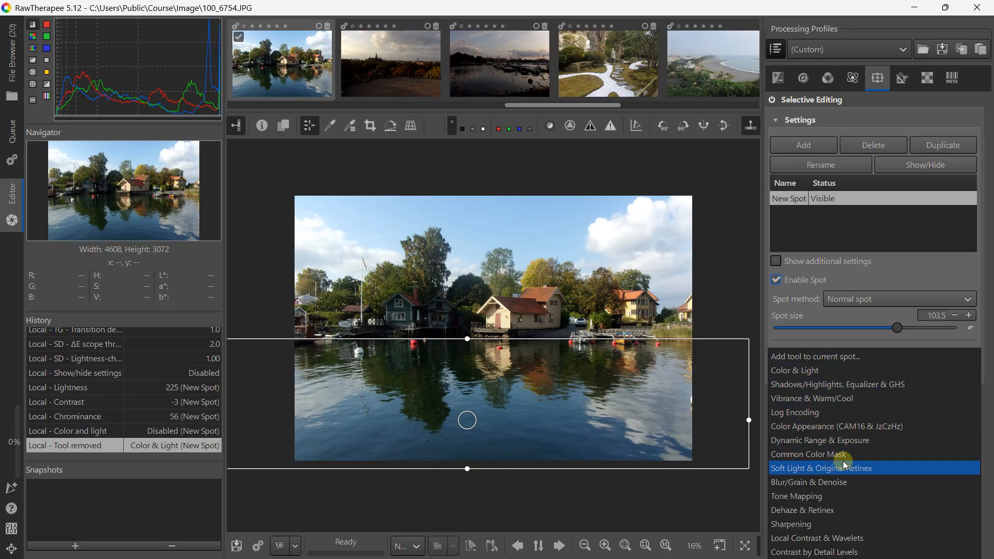
pyautogui.click(823, 393)
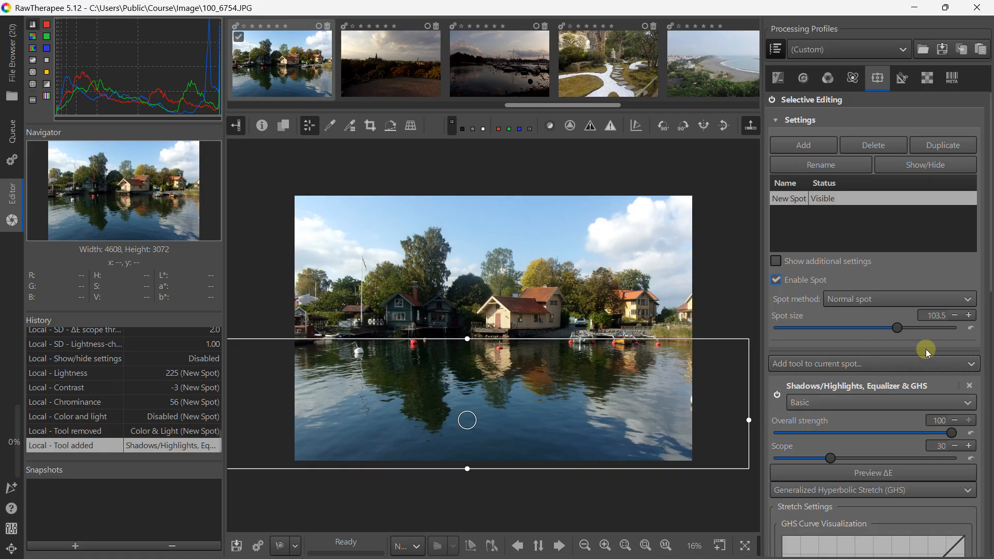
# Set GHS local intensity to 7.102, stretch factor 1.331, symmetry point 0.05278 and protect shadows 0.00379, and lower the spot's top edge to 410
pyautogui.moveTo(988, 277); pyautogui.dragTo(967, 441)
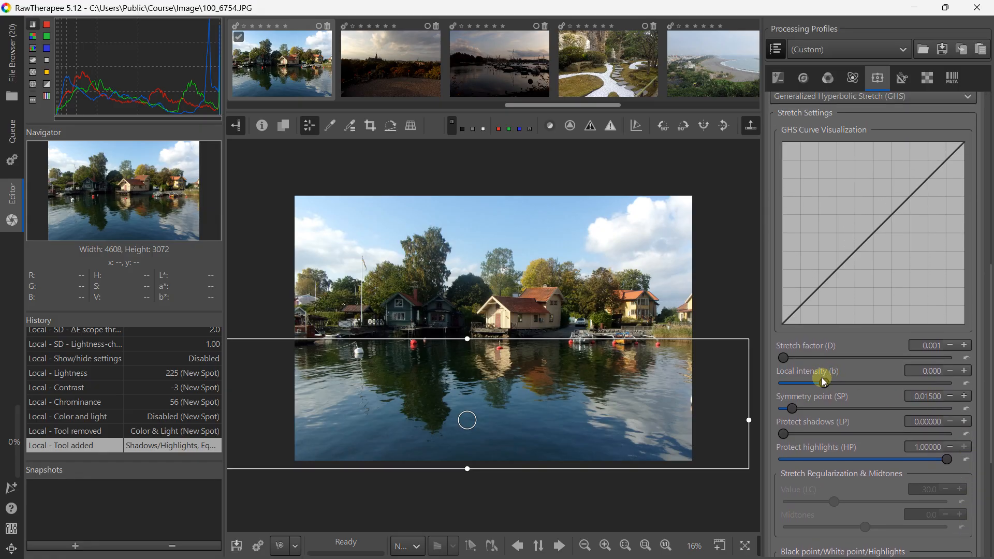
pyautogui.moveTo(865, 382); pyautogui.dragTo(883, 380)
pyautogui.moveTo(782, 357); pyautogui.dragTo(814, 353)
pyautogui.moveTo(792, 409); pyautogui.dragTo(796, 434)
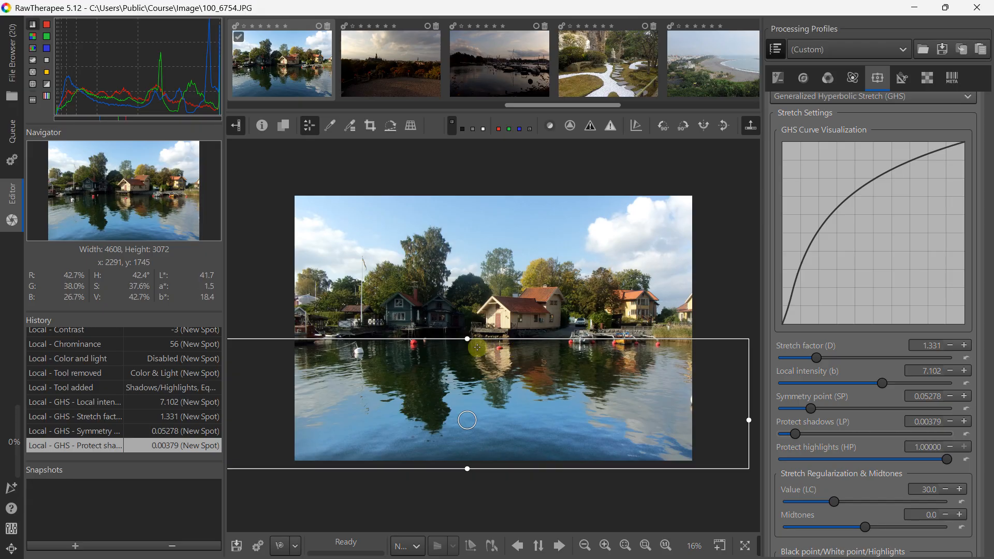
pyautogui.moveTo(465, 340); pyautogui.dragTo(467, 364)
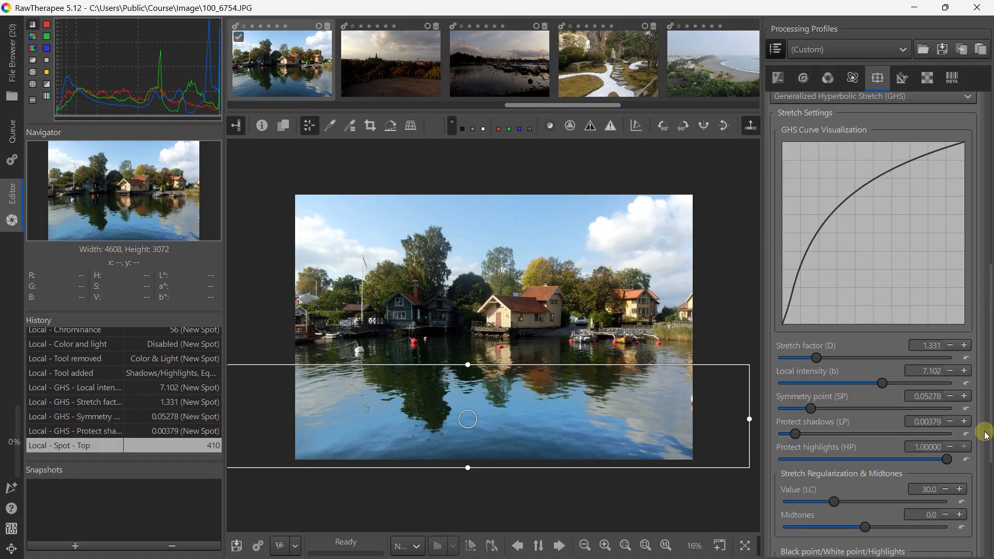
# Add a second spot, keeping the Ellipse shape and Normal spot method
pyautogui.moveTo(987, 414); pyautogui.dragTo(987, 99)
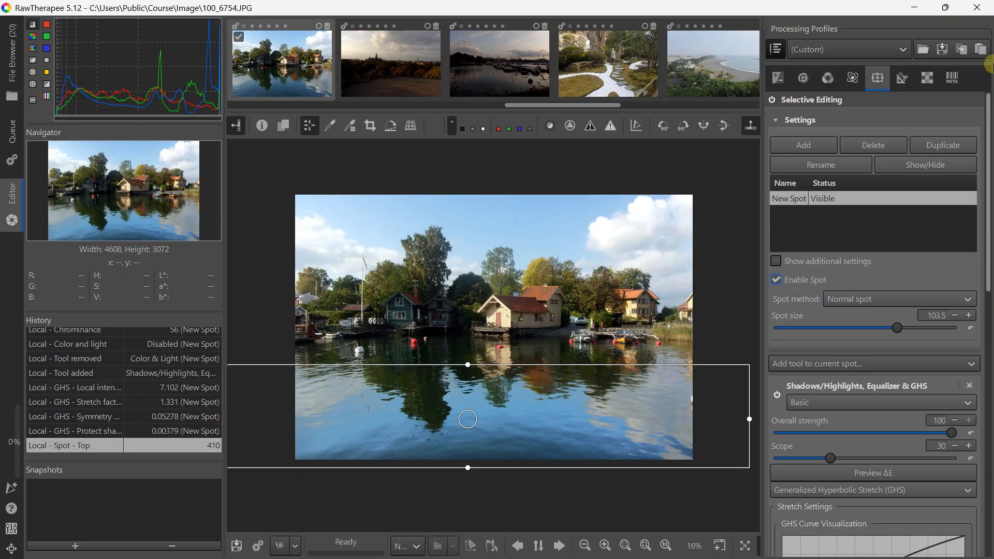
pyautogui.click(806, 145)
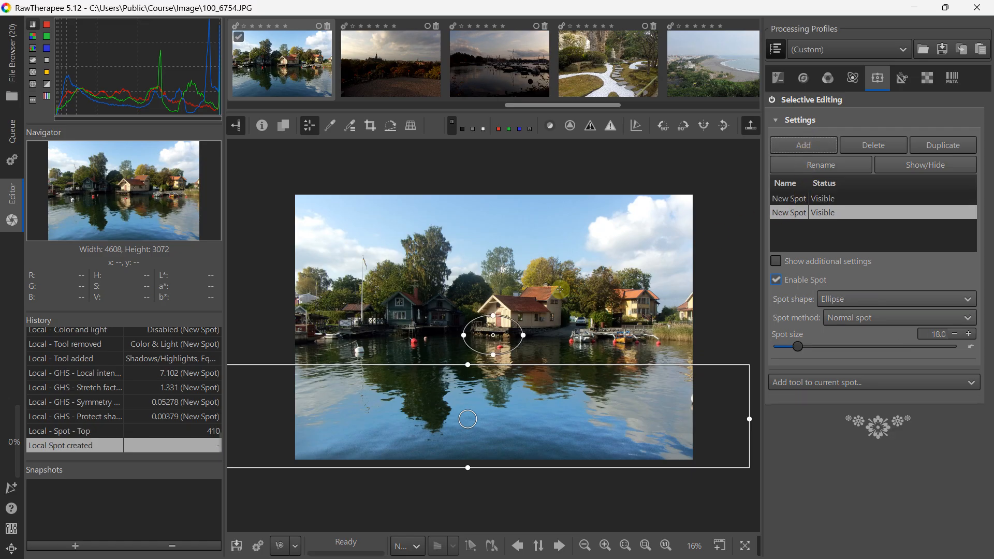
pyautogui.click(841, 316)
pyautogui.click(843, 317)
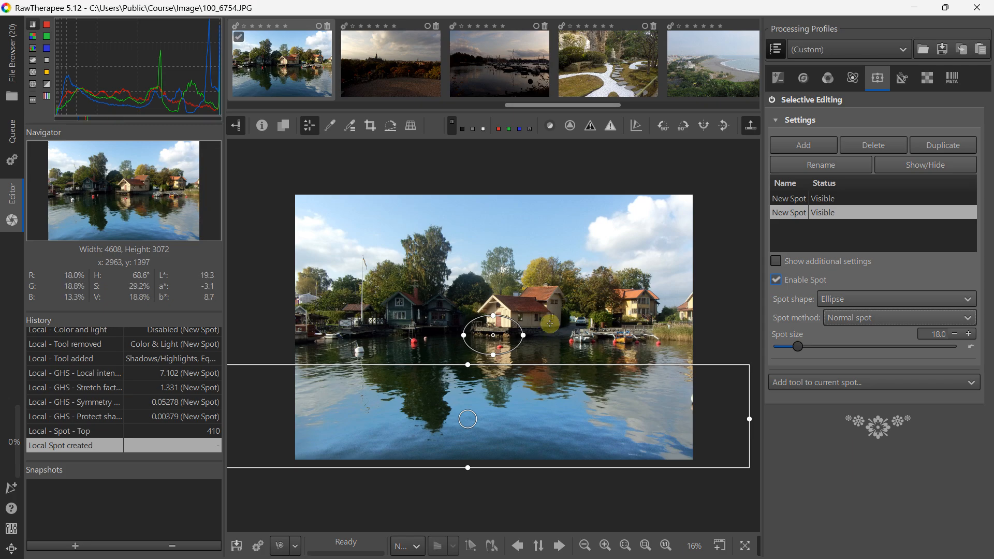
# Center the ellipse at X=75, Y=-200 on the yellow house, with right 382, left 338, bottom 389, top 358 and spot size 54.7
pyautogui.moveTo(488, 330); pyautogui.dragTo(545, 298)
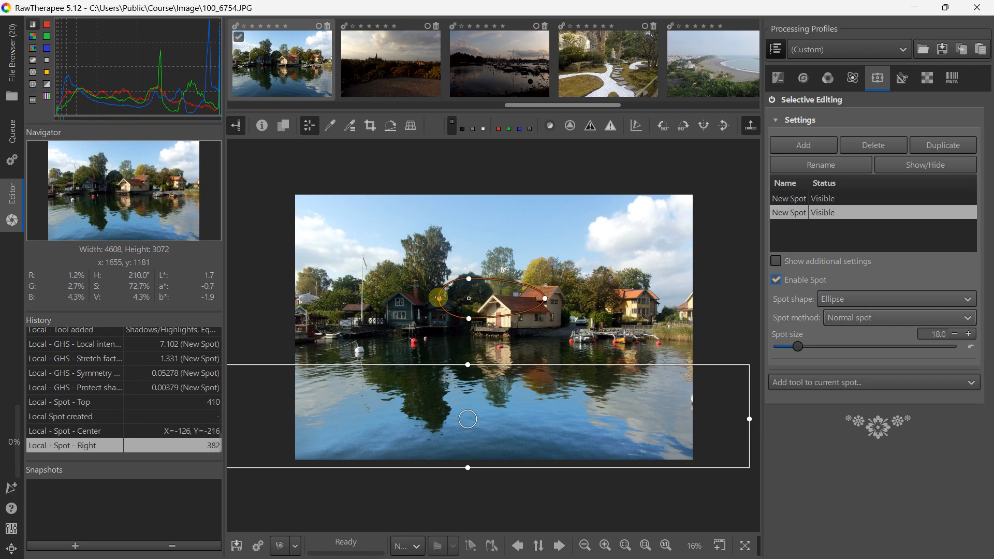
pyautogui.moveTo(438, 298); pyautogui.dragTo(402, 298)
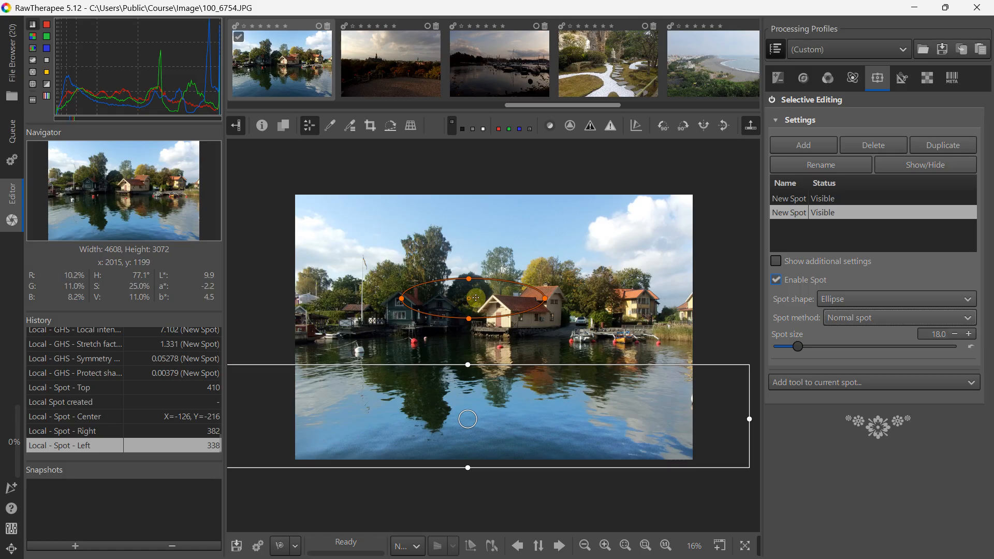
pyautogui.moveTo(475, 298); pyautogui.dragTo(509, 355)
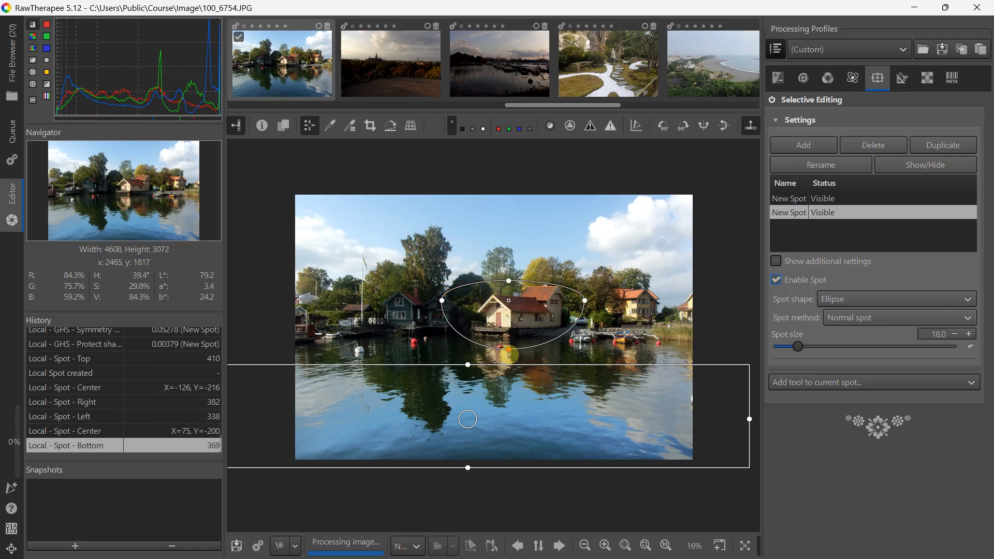
pyautogui.moveTo(509, 280); pyautogui.dragTo(529, 261)
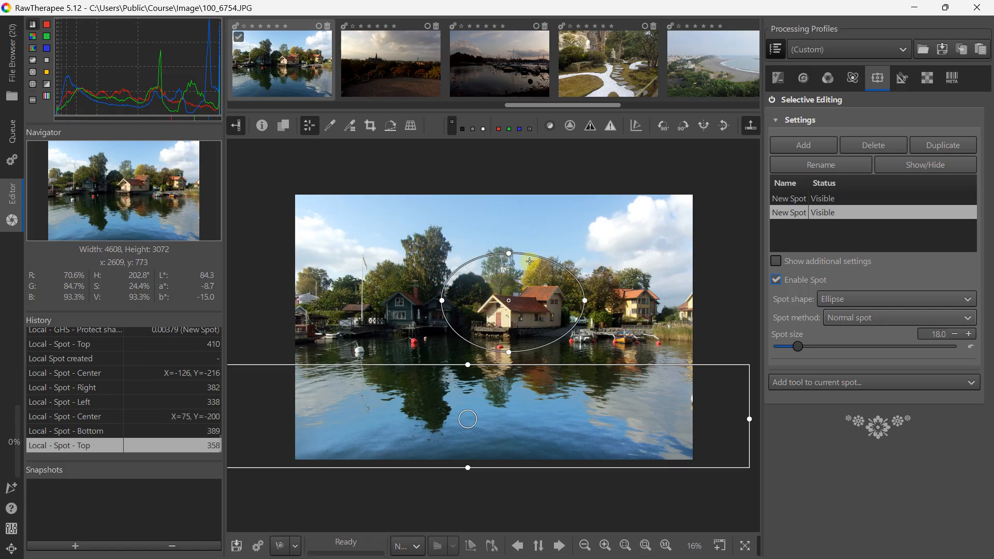
pyautogui.moveTo(798, 347); pyautogui.dragTo(841, 346)
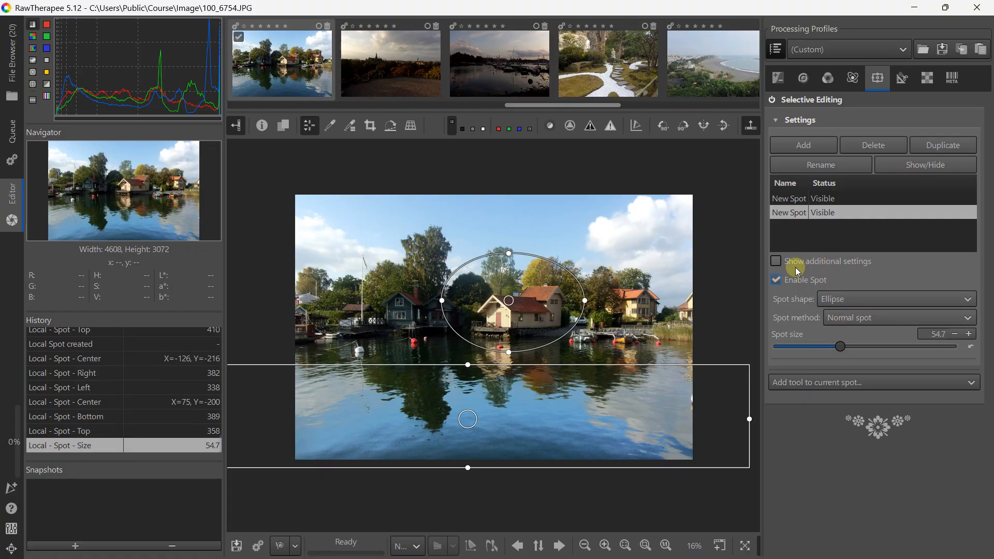
# Disable and re-enable the elliptical spot, and hide the outlines of both spots
pyautogui.click(777, 280)
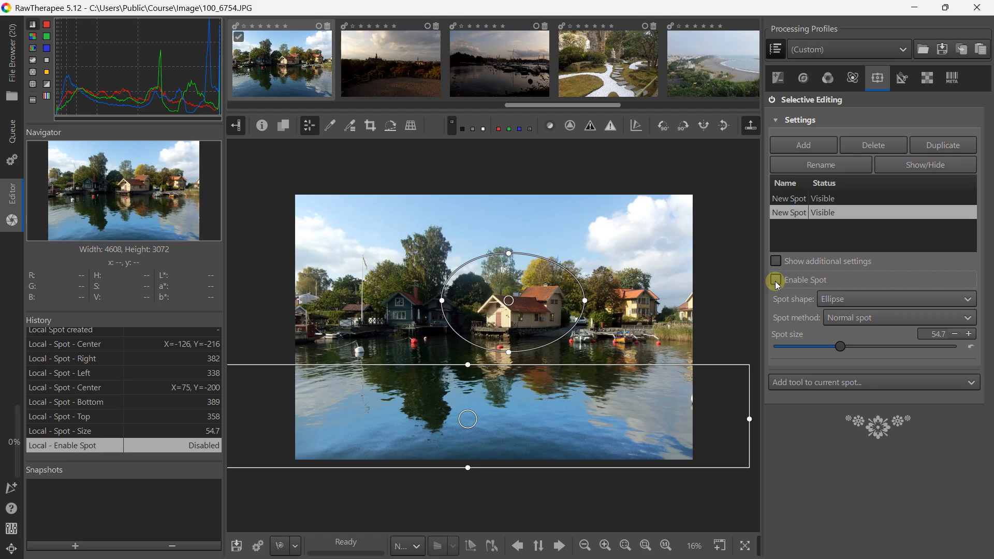
pyautogui.click(810, 202)
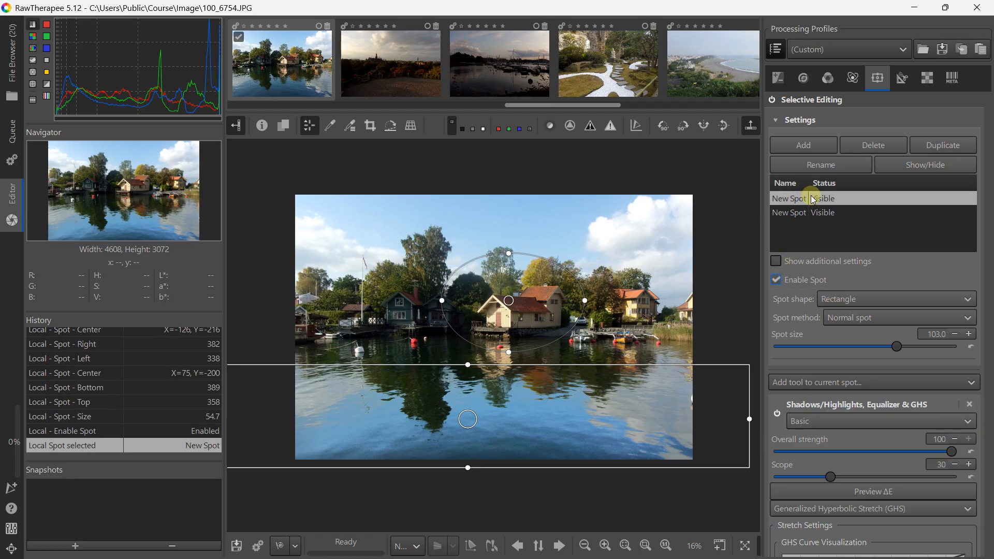
pyautogui.click(921, 166)
pyautogui.click(841, 213)
pyautogui.click(925, 166)
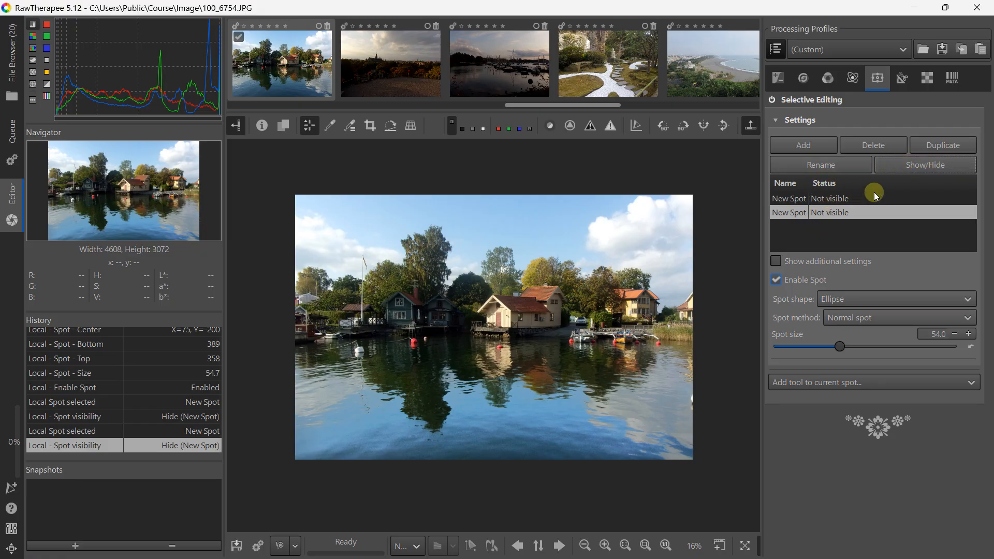
# Show the elliptical and rectangular spots on the photo again
pyautogui.click(921, 165)
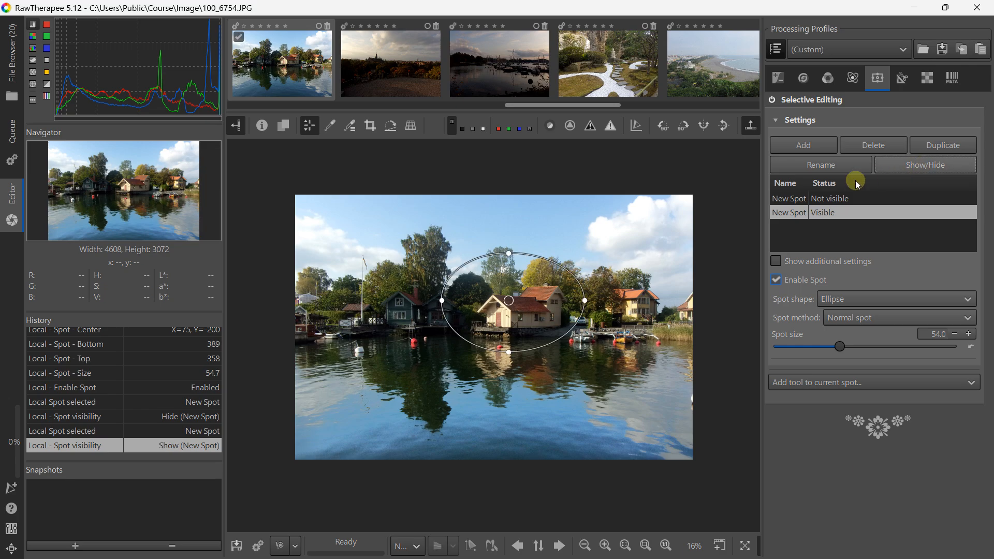
pyautogui.click(822, 198)
pyautogui.click(898, 165)
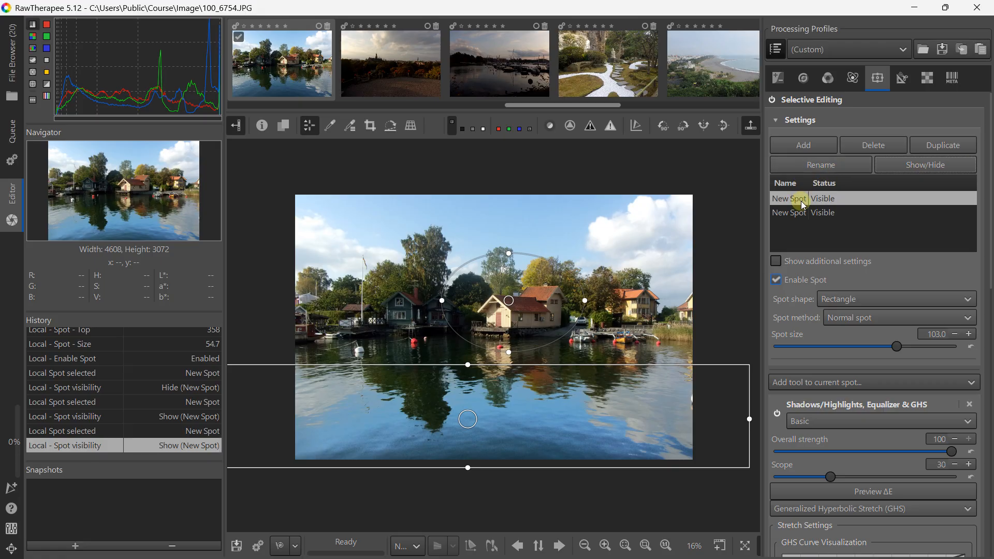
# Select the elliptical spot, try adding the Vibrance & Warm/Cool tool to it, and remove the tool
pyautogui.click(820, 213)
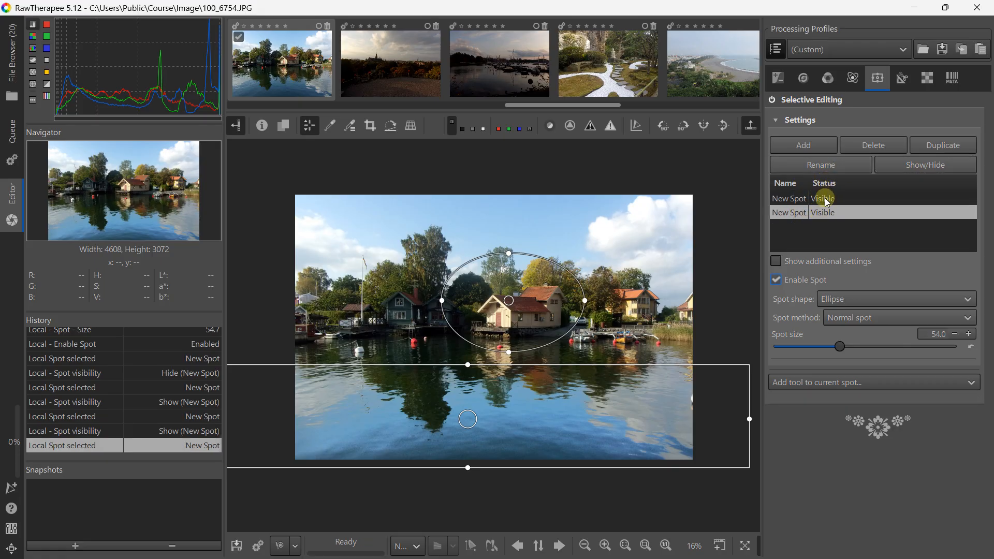
pyautogui.click(827, 200)
pyautogui.click(824, 212)
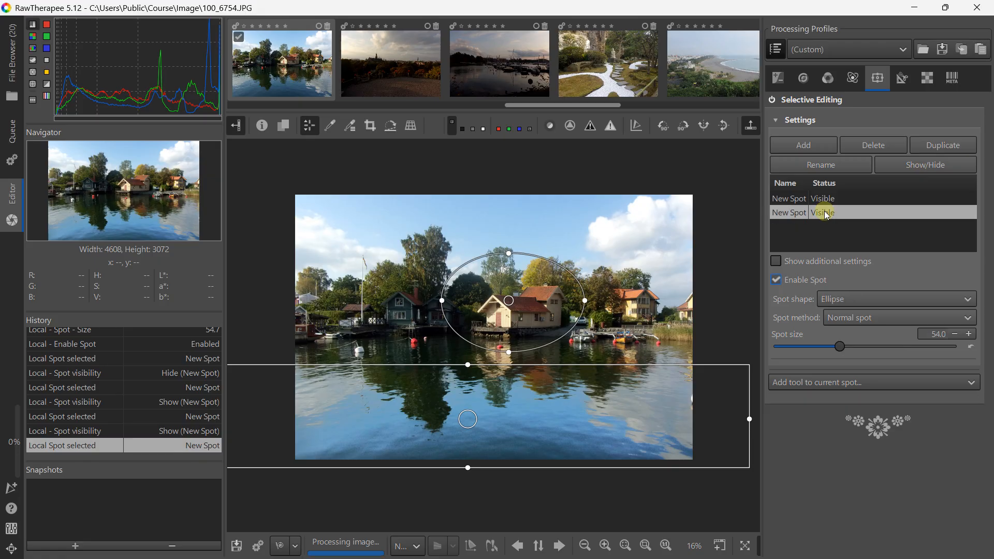
pyautogui.click(832, 381)
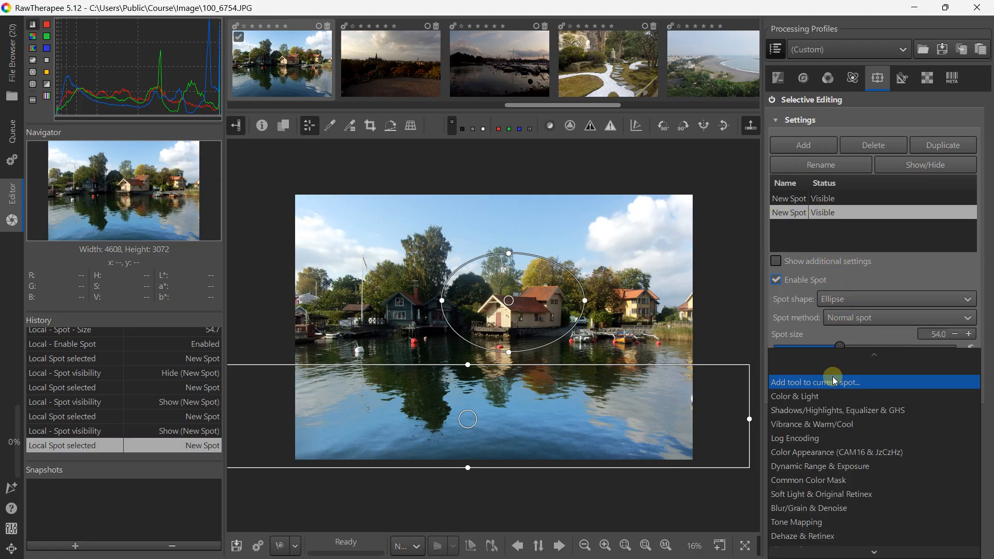
pyautogui.click(816, 429)
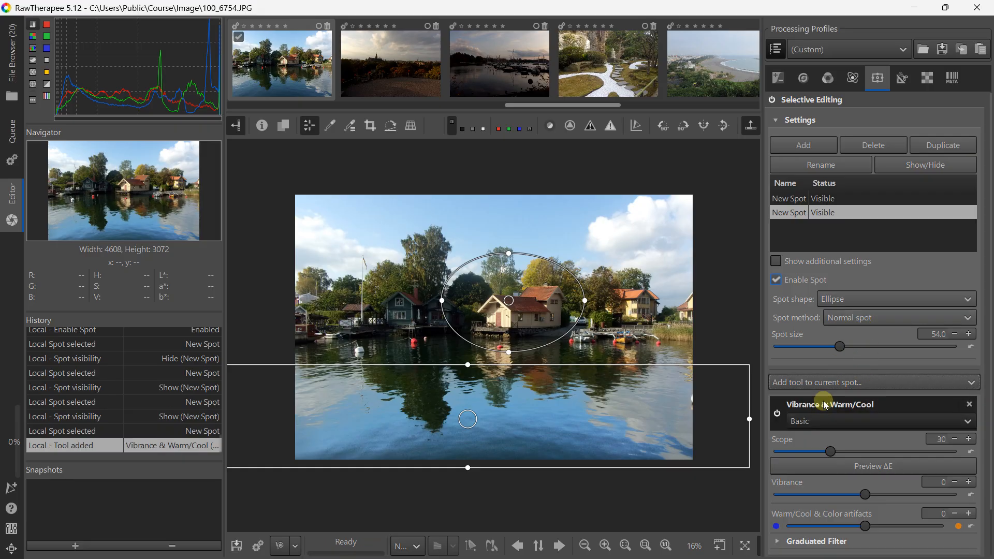
pyautogui.click(969, 403)
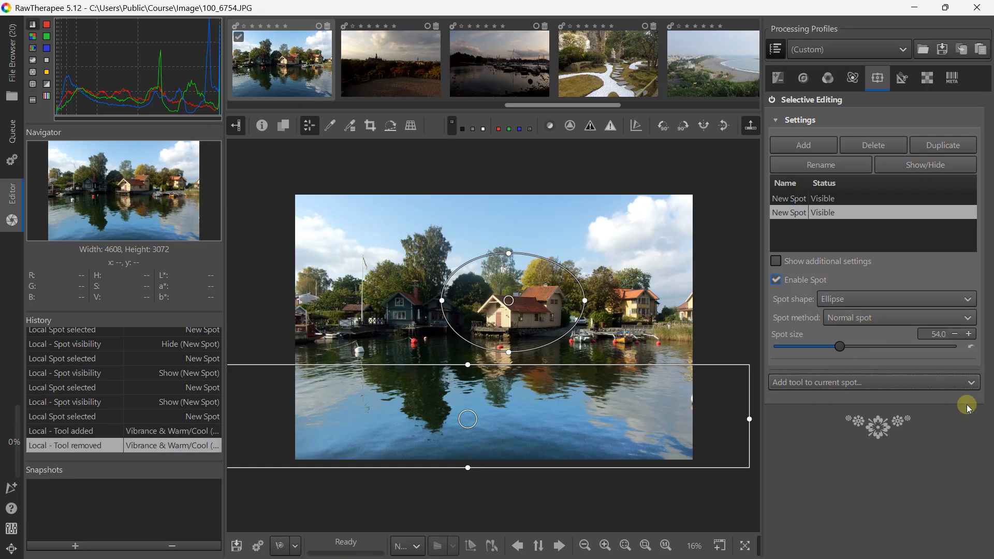
# Try adding the Dynamic Range & Exposure tool to the elliptical spot and remove it
pyautogui.click(820, 390)
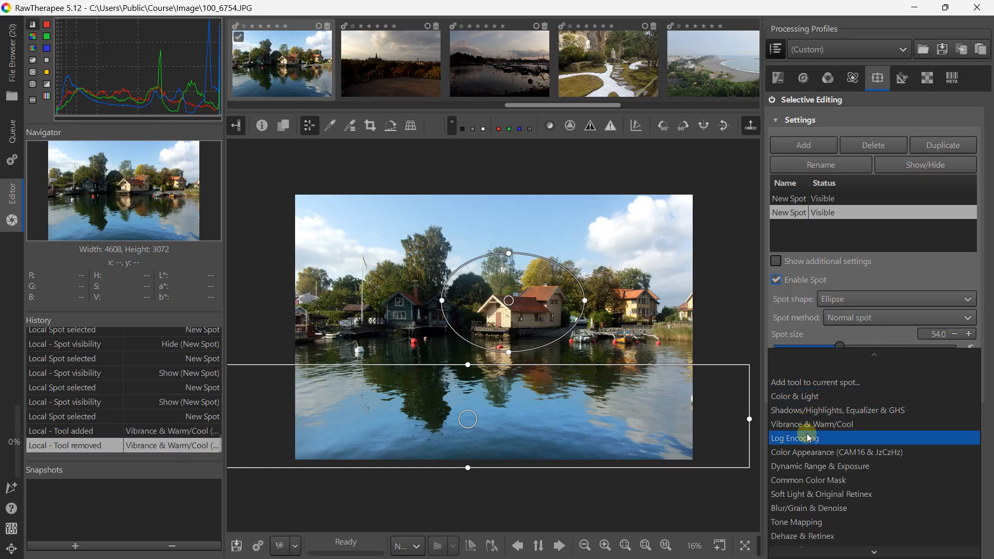
pyautogui.click(801, 466)
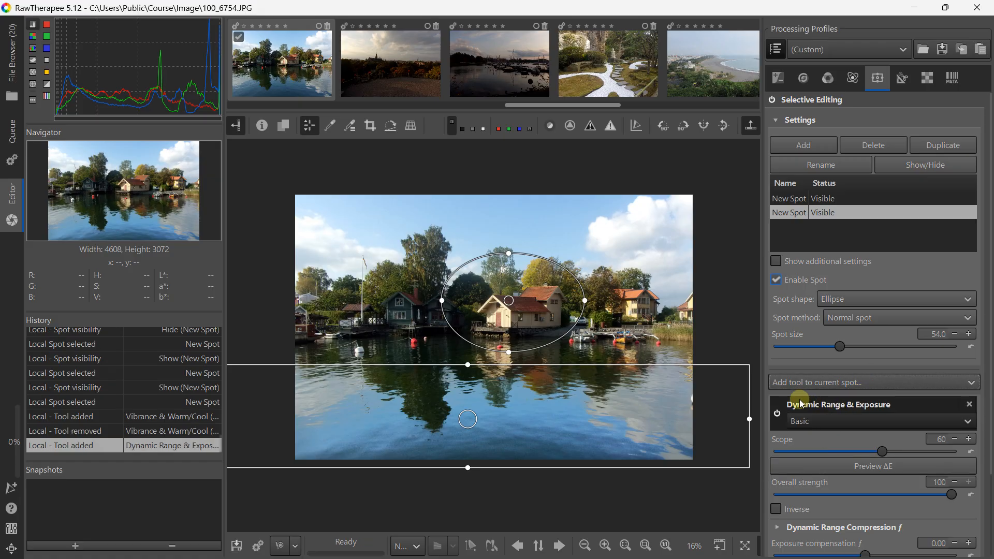
pyautogui.click(969, 404)
# Add the Vibrance & Warm/Cool tool to the elliptical spot
pyautogui.click(867, 387)
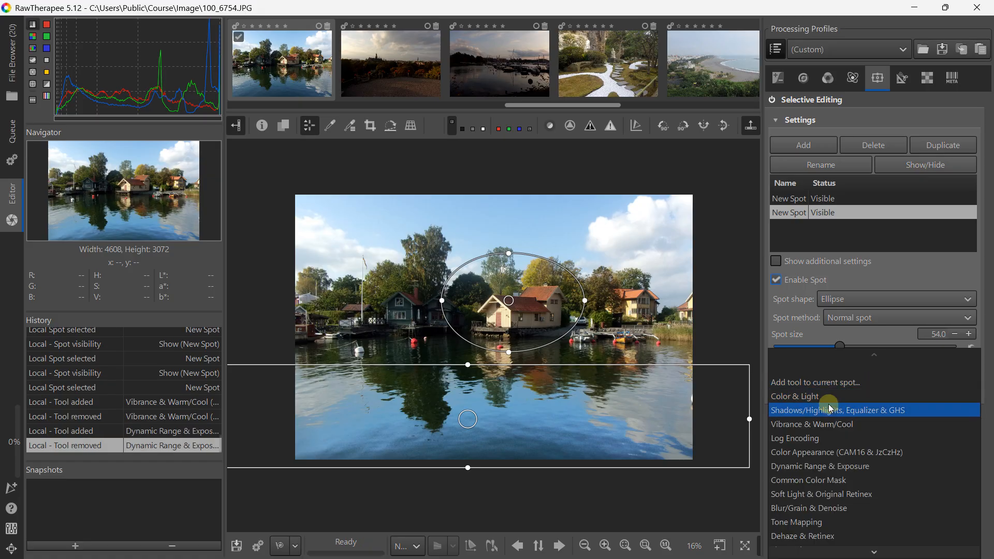
pyautogui.click(826, 421)
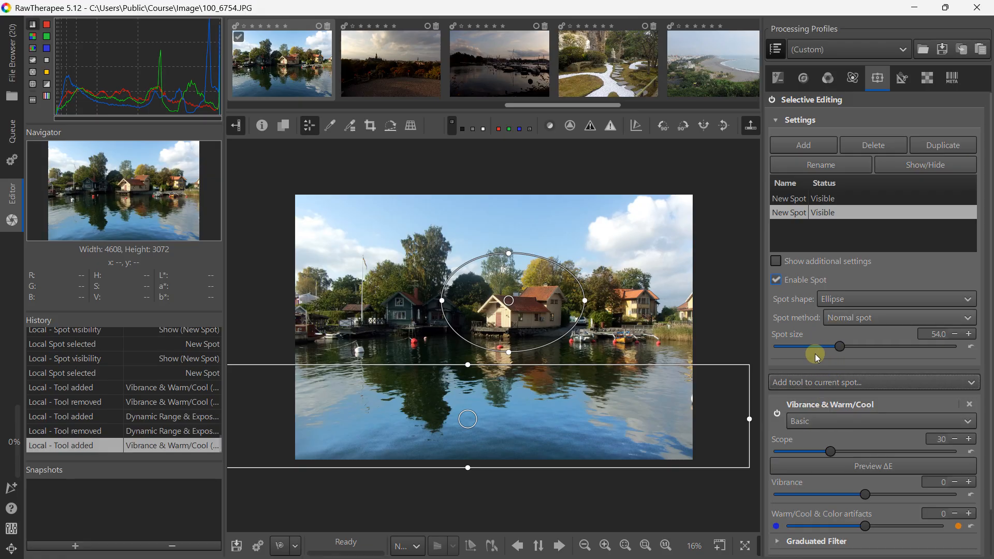
pyautogui.scroll(-2, 817, 357)
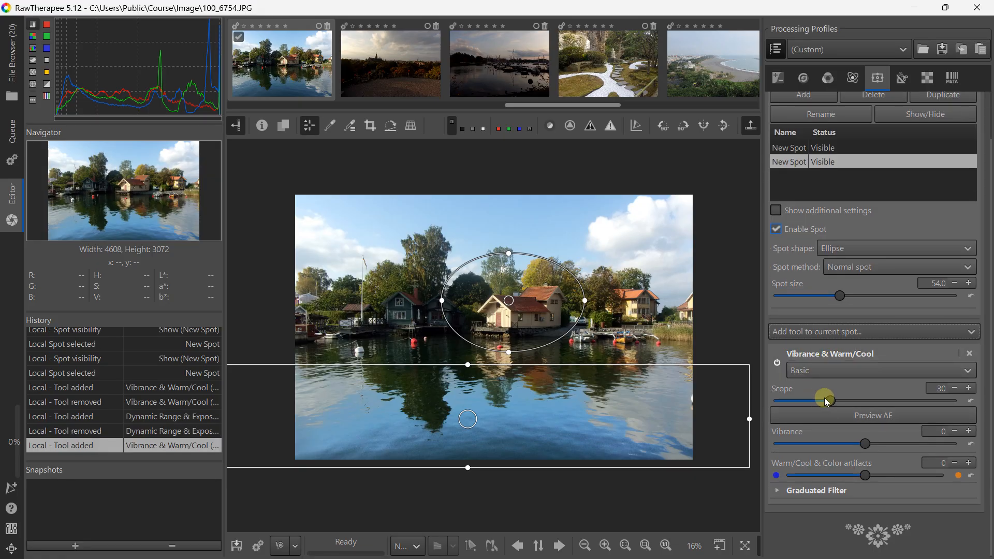
# Try the Advanced and Standard complexity levels of the Vibrance & Warm/Cool tool and return it to Basic
pyautogui.click(834, 370)
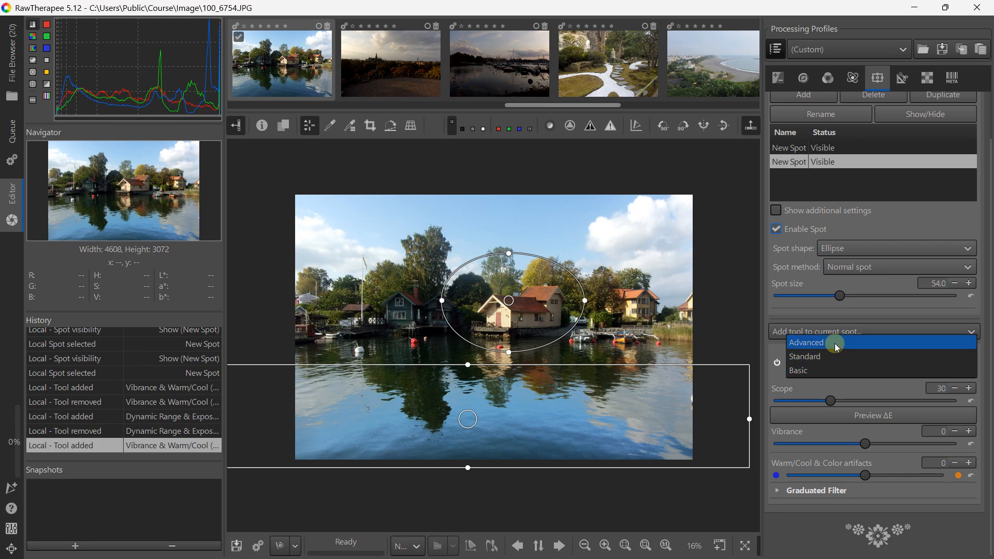
pyautogui.click(837, 342)
pyautogui.click(828, 369)
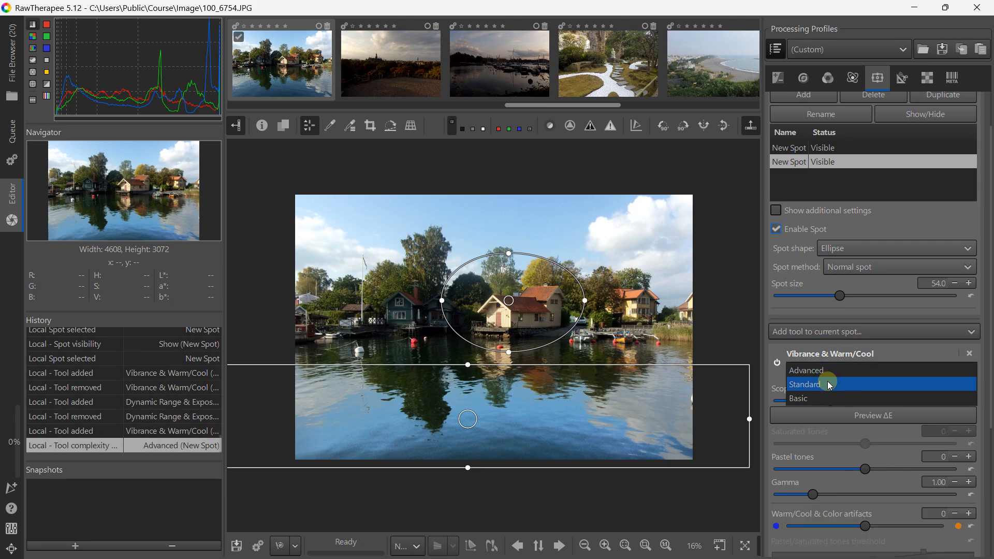
pyautogui.click(827, 380)
pyautogui.click(829, 373)
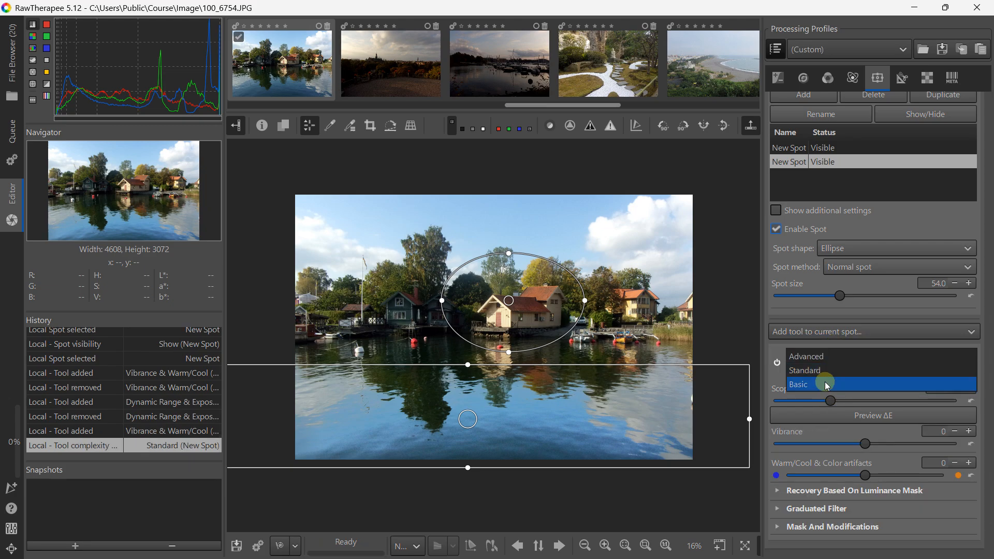
pyautogui.click(825, 382)
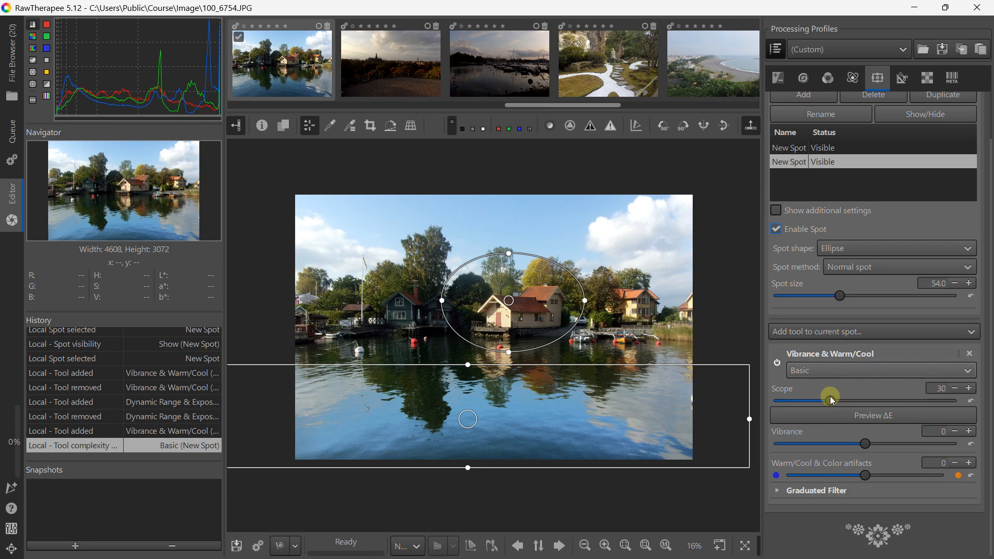
# Set the elliptical spot's Vibrance to 100 and switch the tool's complexity to Advanced
pyautogui.moveTo(865, 447); pyautogui.dragTo(955, 445)
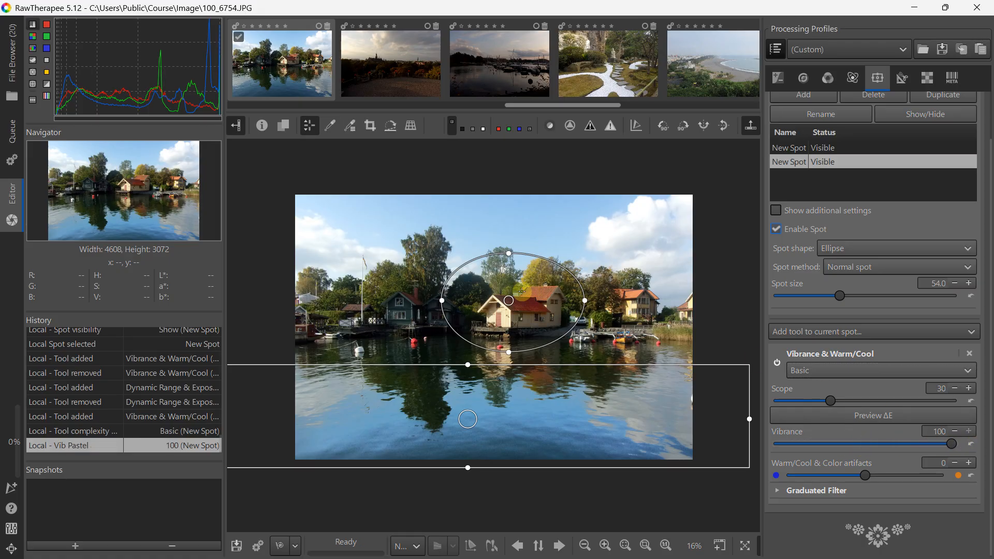
pyautogui.click(807, 372)
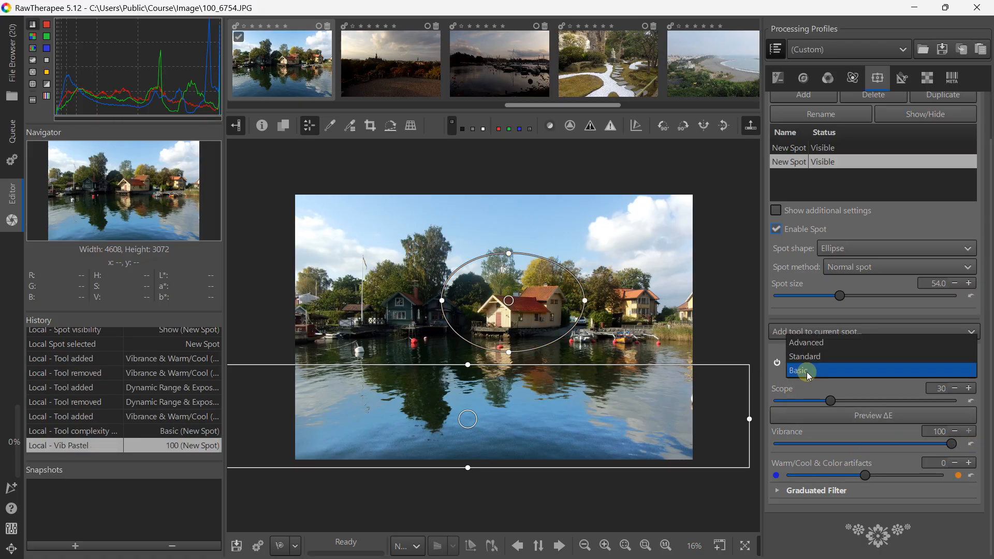
pyautogui.click(812, 341)
pyautogui.scroll(-3, 836, 448)
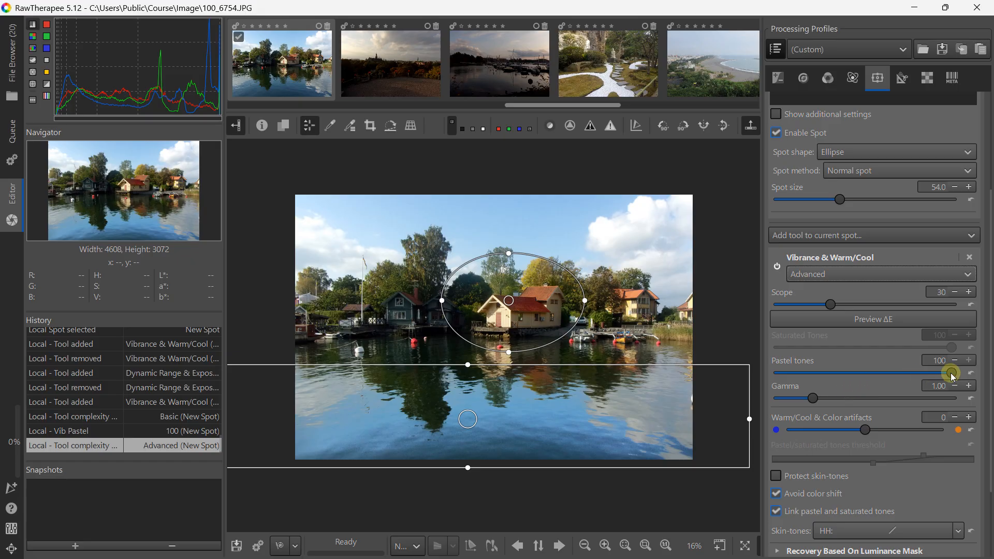
# Set the tool's Scope to 48, try Warm/Cool & Color artifacts at 100, and reduce it to 28
pyautogui.moveTo(835, 305); pyautogui.dragTo(864, 305)
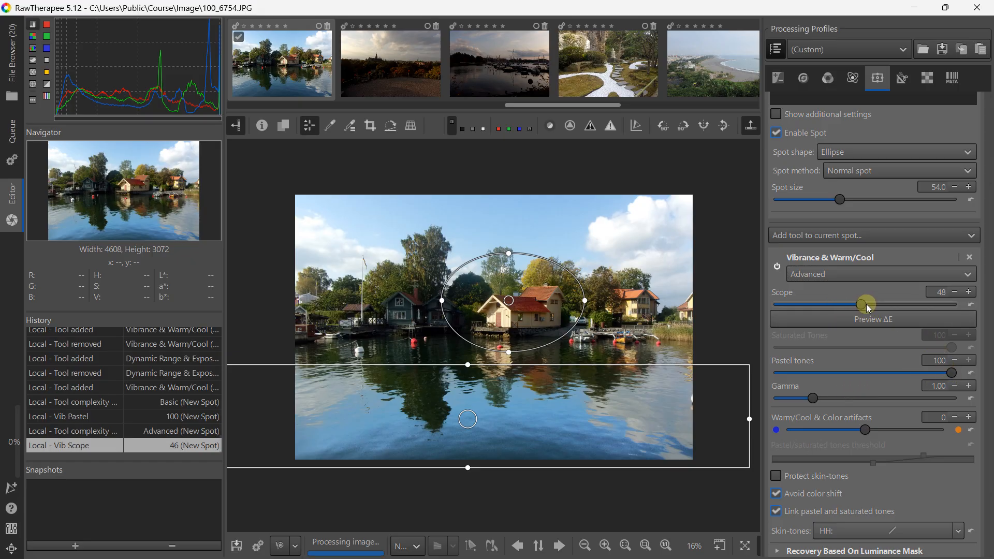
pyautogui.moveTo(878, 427); pyautogui.dragTo(967, 426)
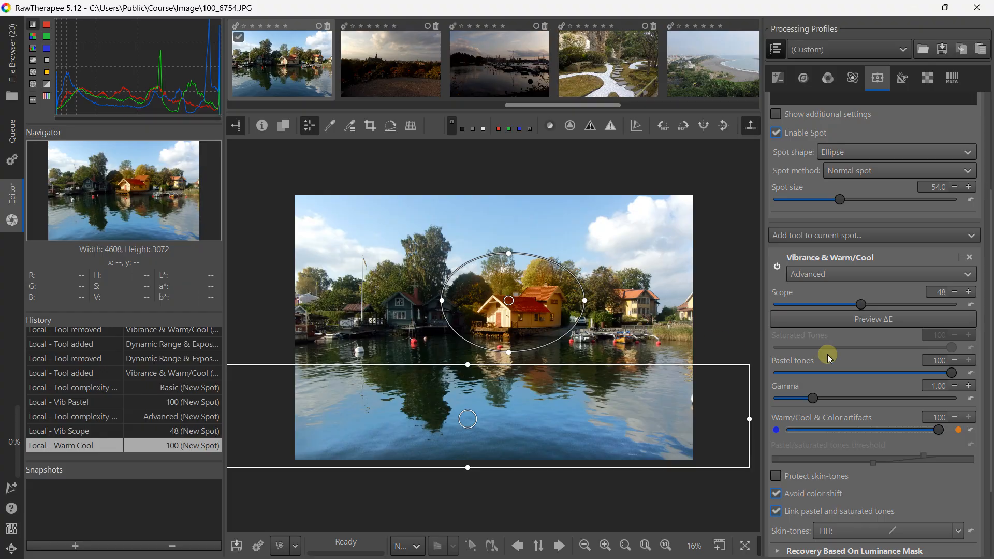
pyautogui.scroll(-3, 829, 356)
pyautogui.scroll(1, 828, 356)
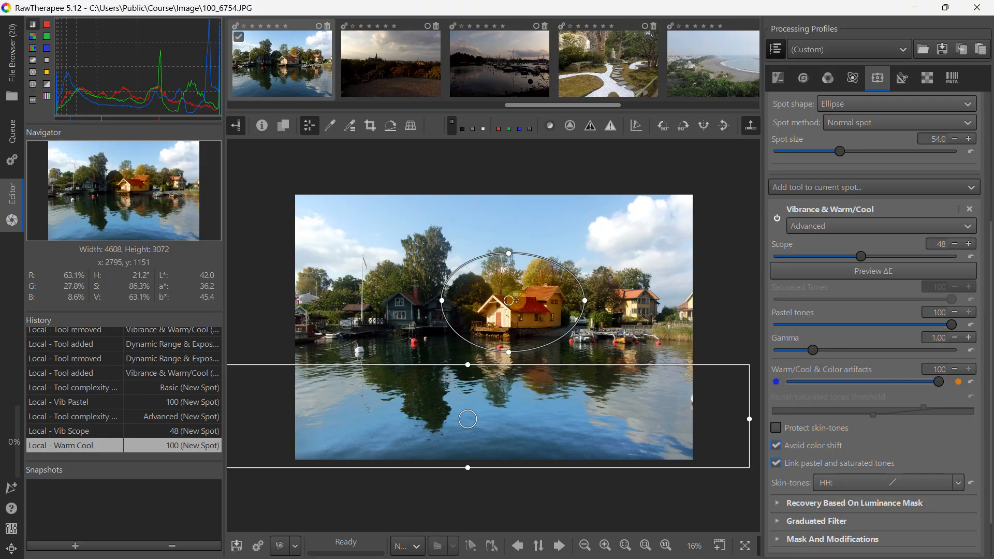
pyautogui.scroll(2, 509, 303)
pyautogui.scroll(1, 509, 303)
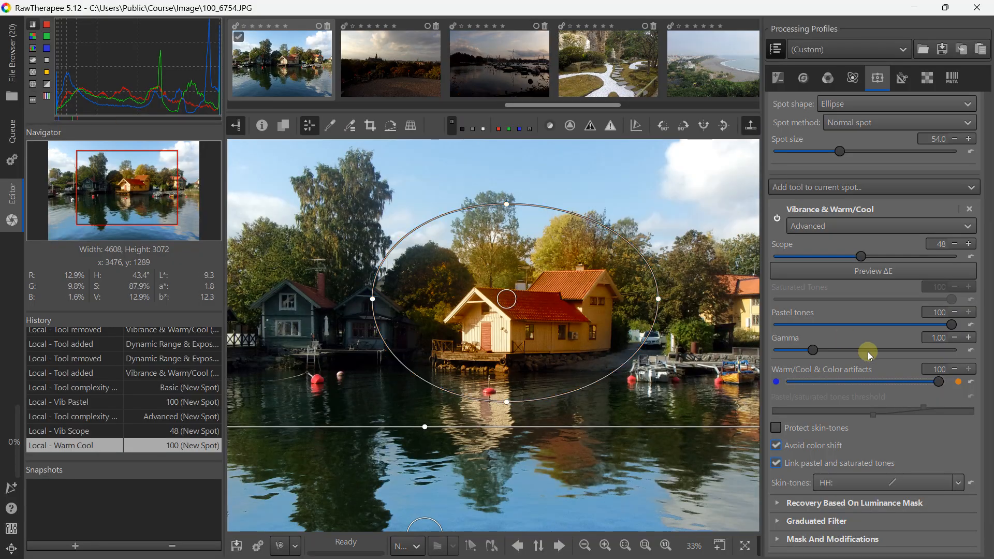
pyautogui.moveTo(902, 385)
pyautogui.mouseDown()
pyautogui.moveTo(875, 386)
pyautogui.moveTo(884, 388)
pyautogui.mouseUp()
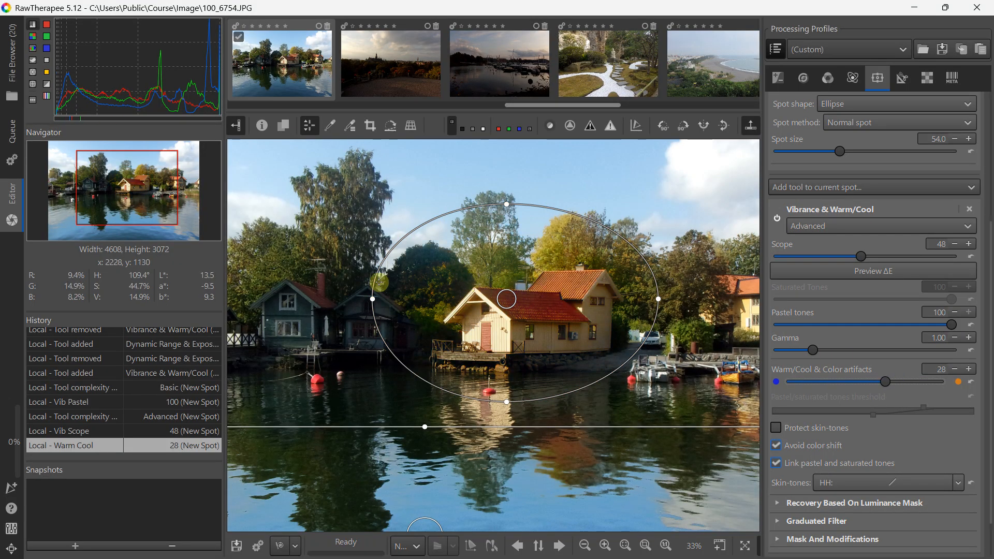
# Widen the elliptical spot to about 511 on the left and 544 on the right, and shift its centre to X=87, Y=-202
pyautogui.moveTo(372, 299); pyautogui.dragTo(304, 297)
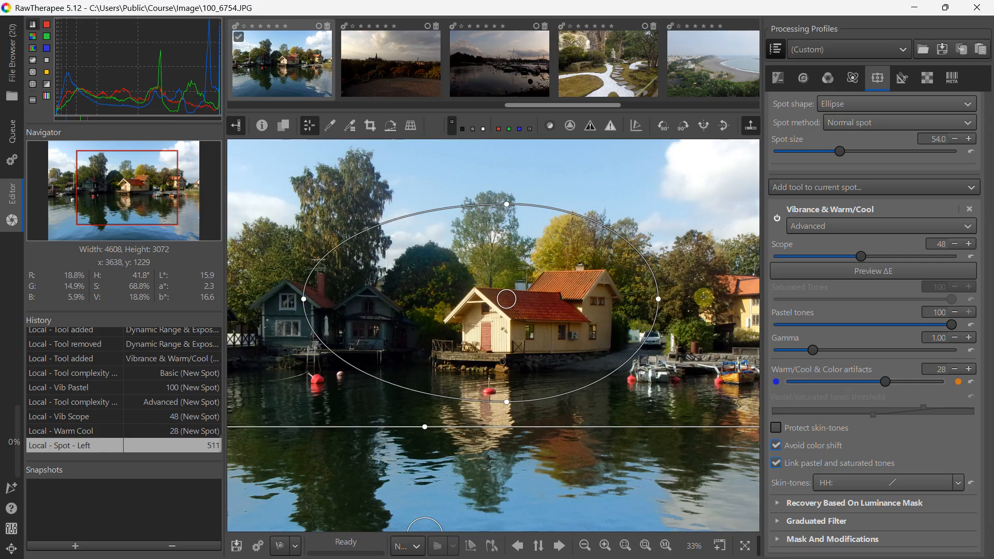
pyautogui.moveTo(658, 299); pyautogui.dragTo(723, 299)
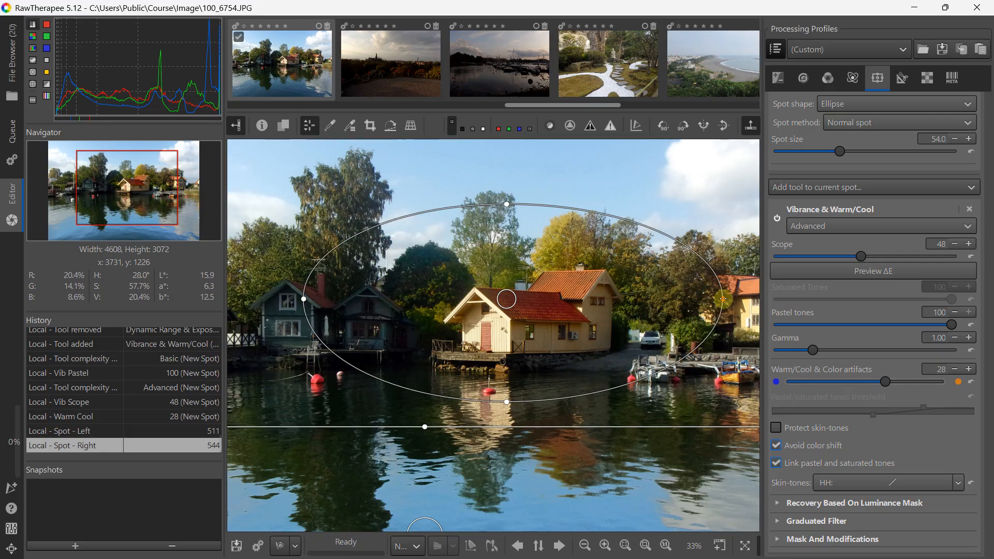
pyautogui.moveTo(507, 294); pyautogui.dragTo(531, 309)
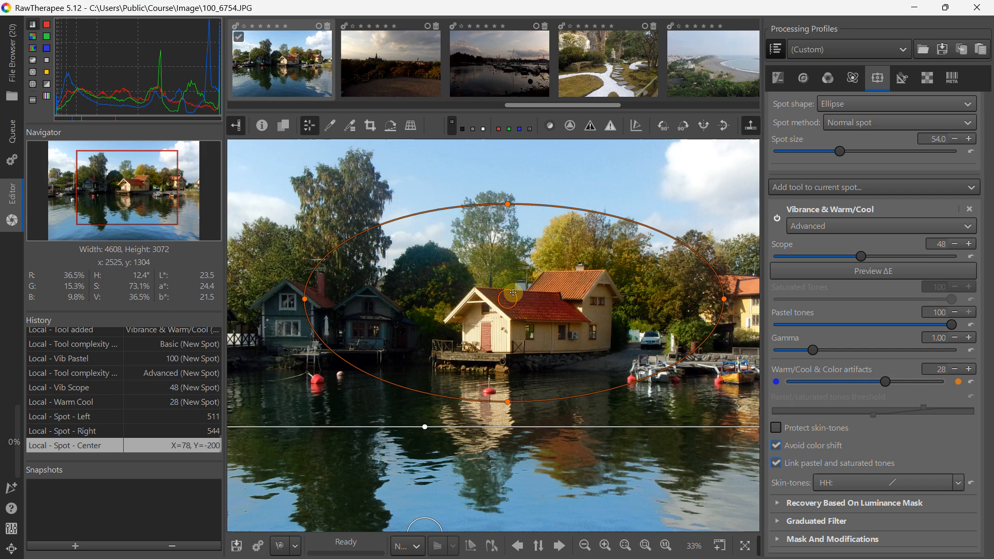
# Collapse the tool settings of the elliptical spot and of the rectangular spot, and reselect the elliptical spot
pyautogui.scroll(5, 884, 294)
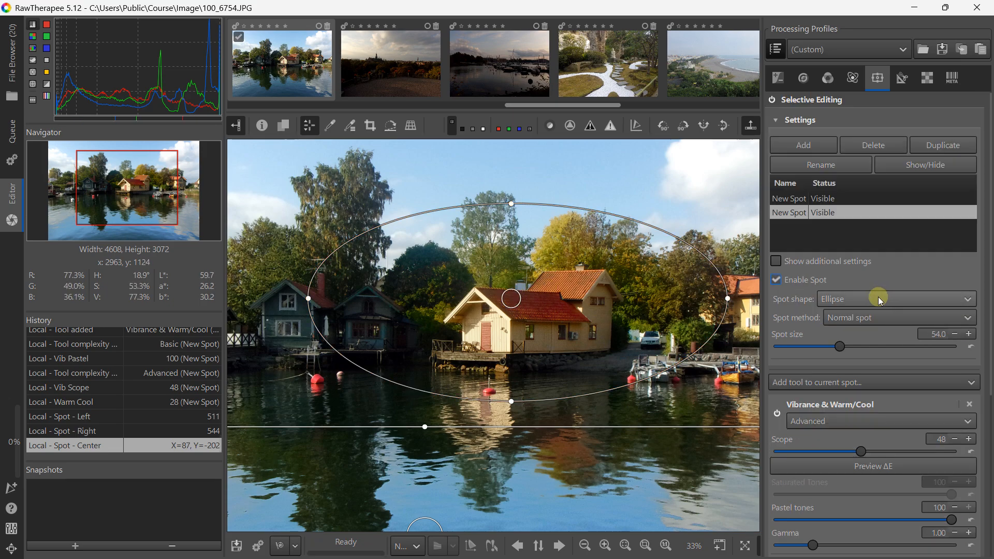
pyautogui.click(826, 405)
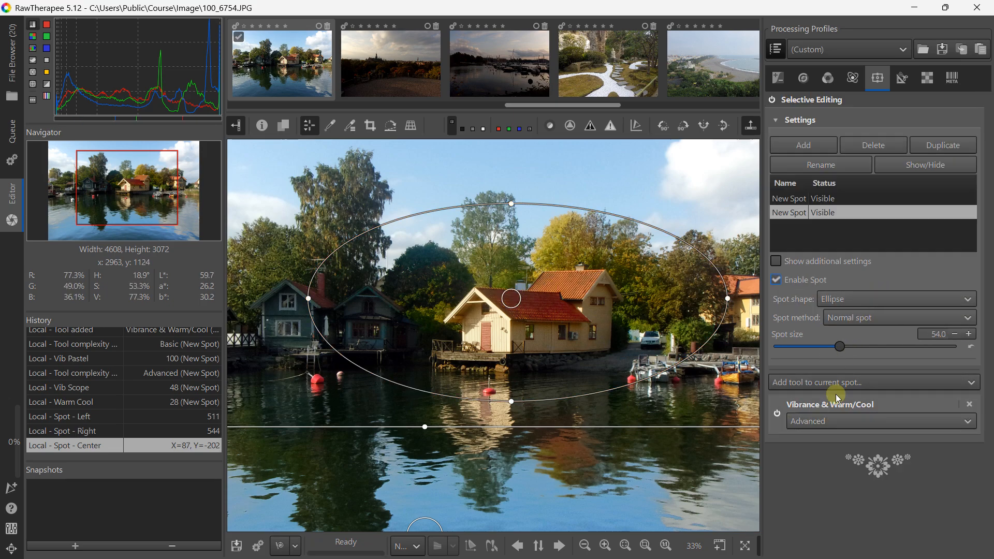
pyautogui.click(825, 406)
pyautogui.click(825, 405)
pyautogui.click(816, 200)
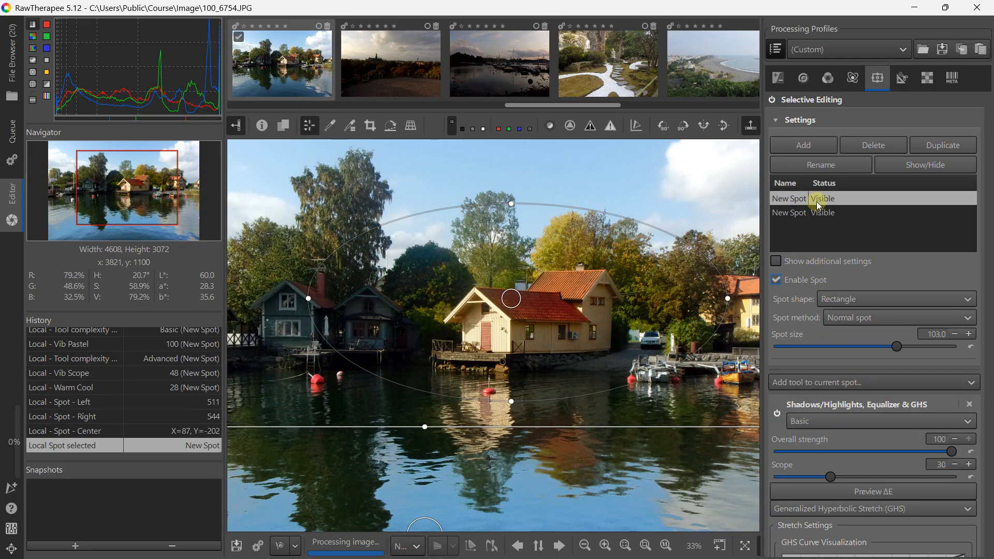
pyautogui.click(829, 412)
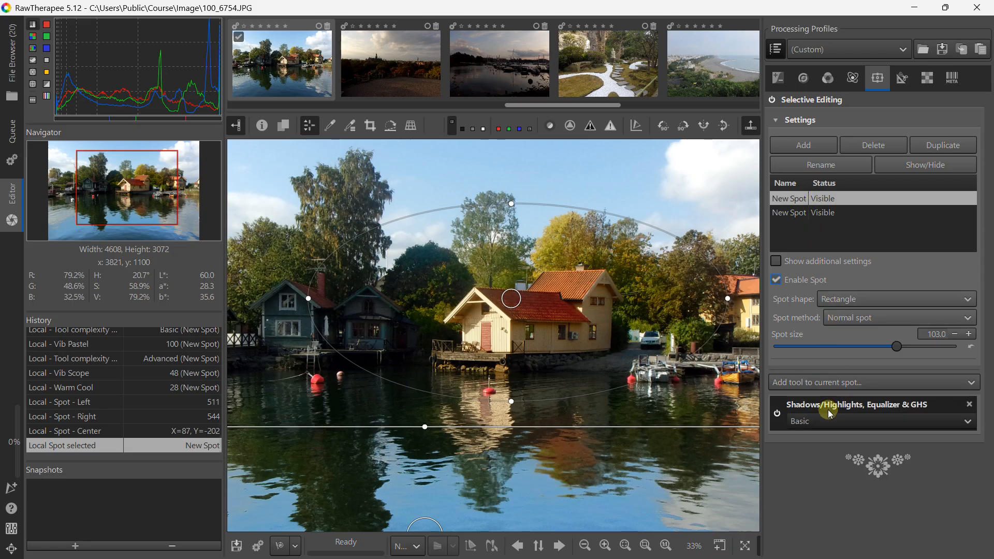
pyautogui.click(814, 212)
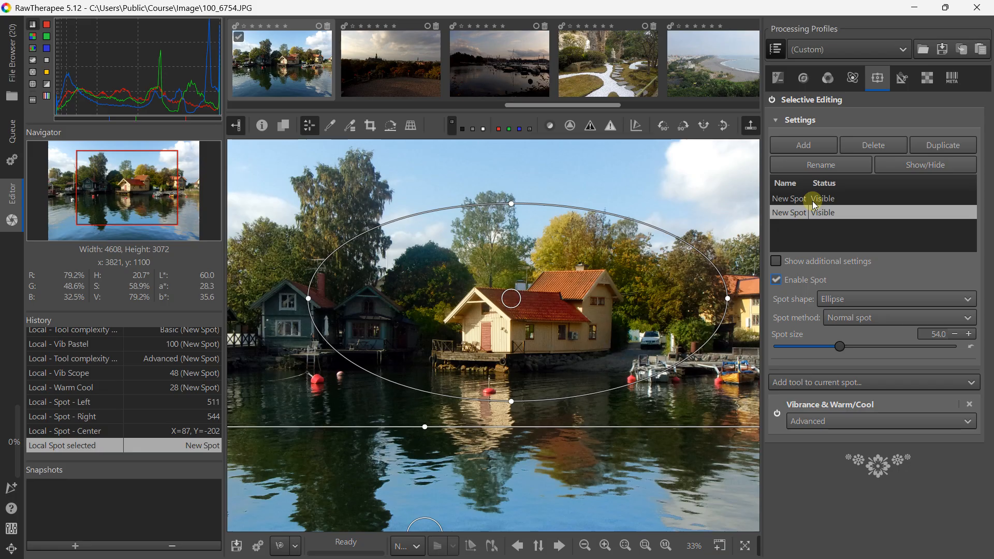
# Disable and re-enable Selective Editing to compare the whole photo with and without the local adjustments
pyautogui.scroll(-2, 497, 271)
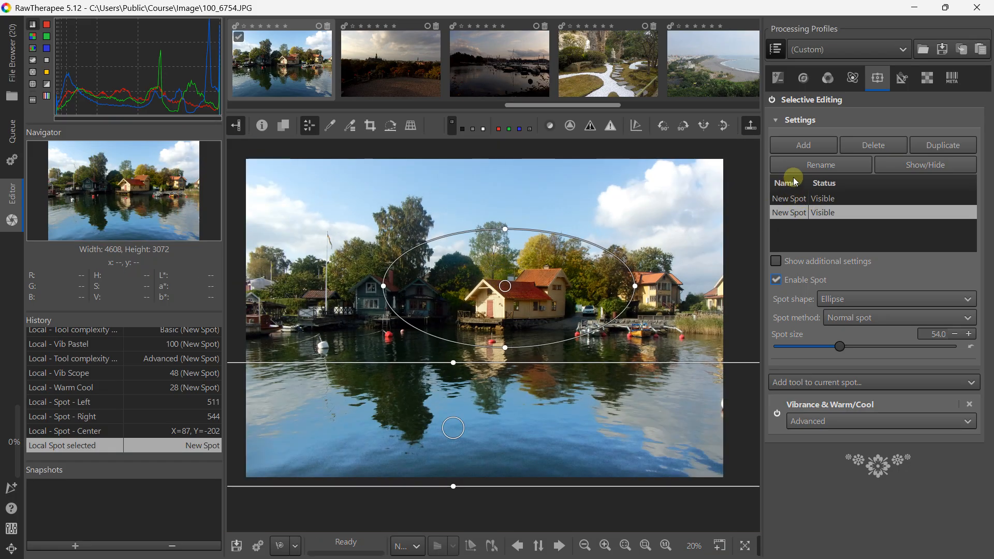
pyautogui.click(772, 100)
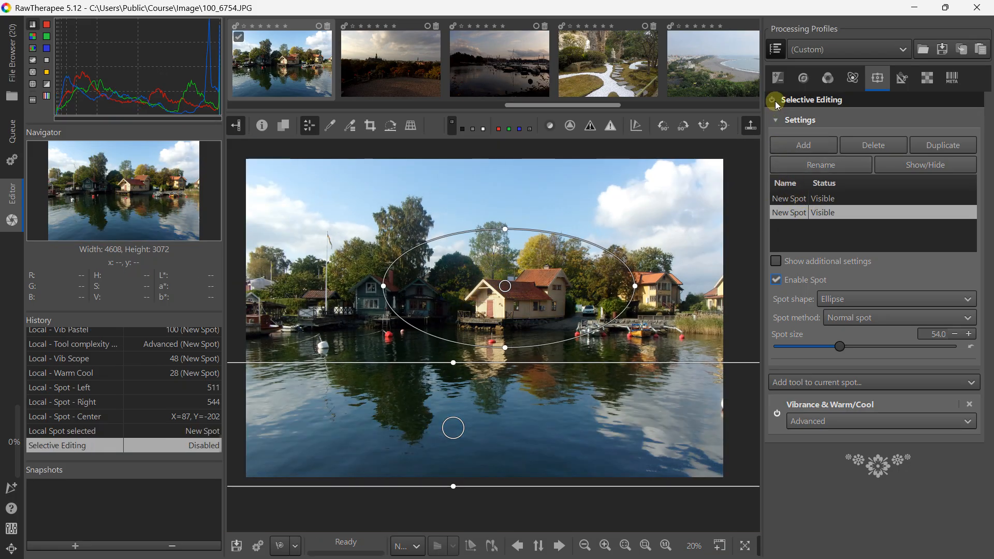
pyautogui.click(772, 100)
# Disable the elliptical spot and compare the photo with Selective Editing turned off and on
pyautogui.click(778, 281)
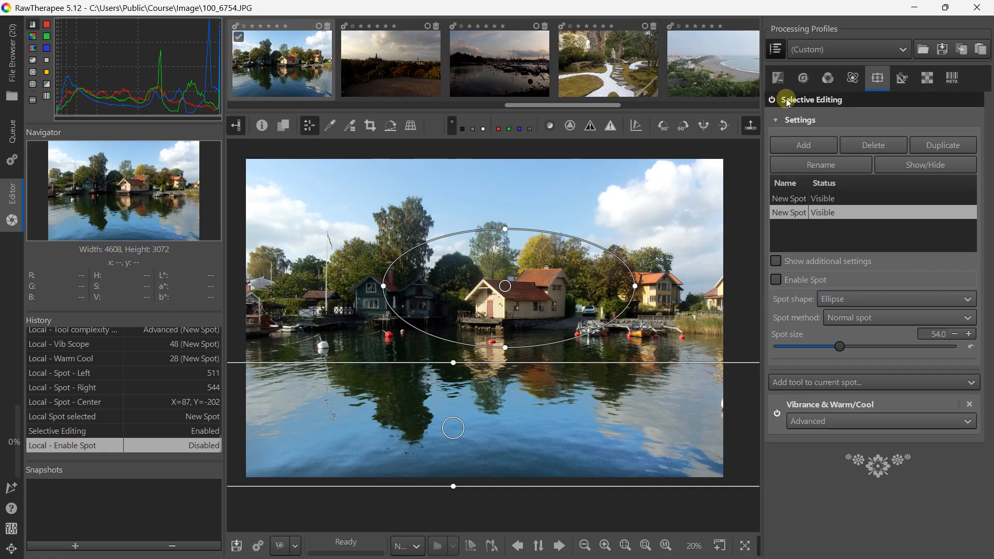
pyautogui.click(787, 102)
pyautogui.click(772, 99)
pyautogui.click(773, 100)
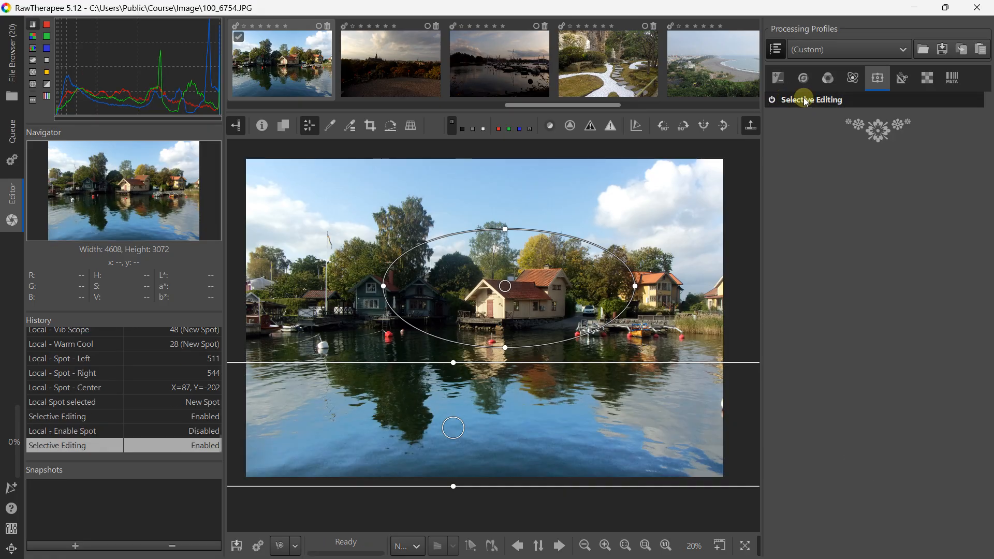
pyautogui.click(805, 101)
# Hide the outlines of the rectangular and elliptical spots on the photo
pyautogui.click(846, 194)
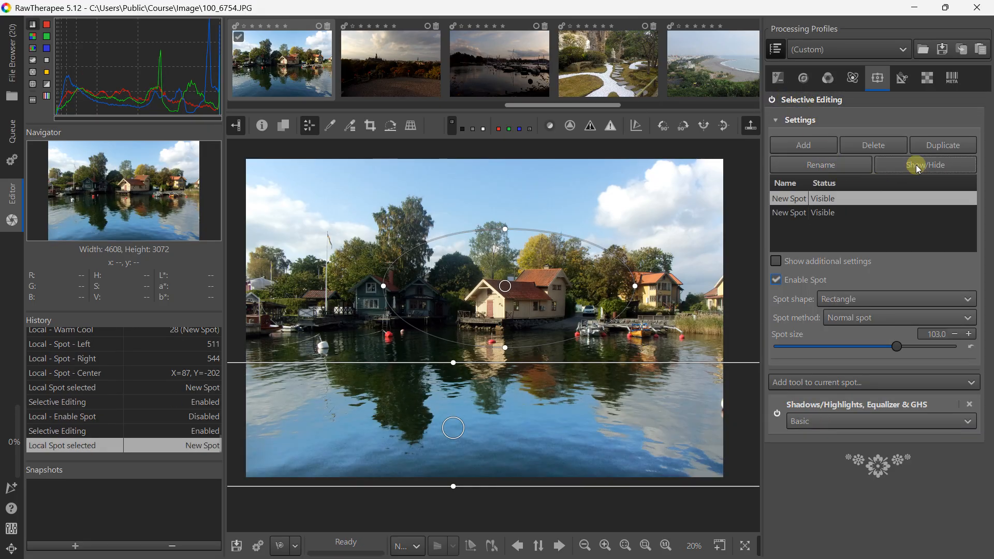
pyautogui.click(915, 165)
pyautogui.click(862, 210)
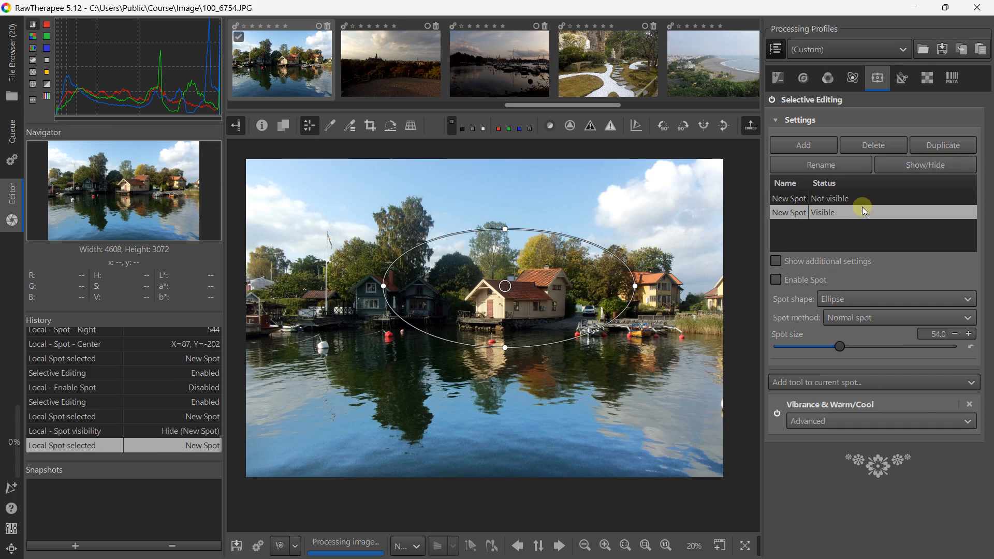
pyautogui.click(914, 164)
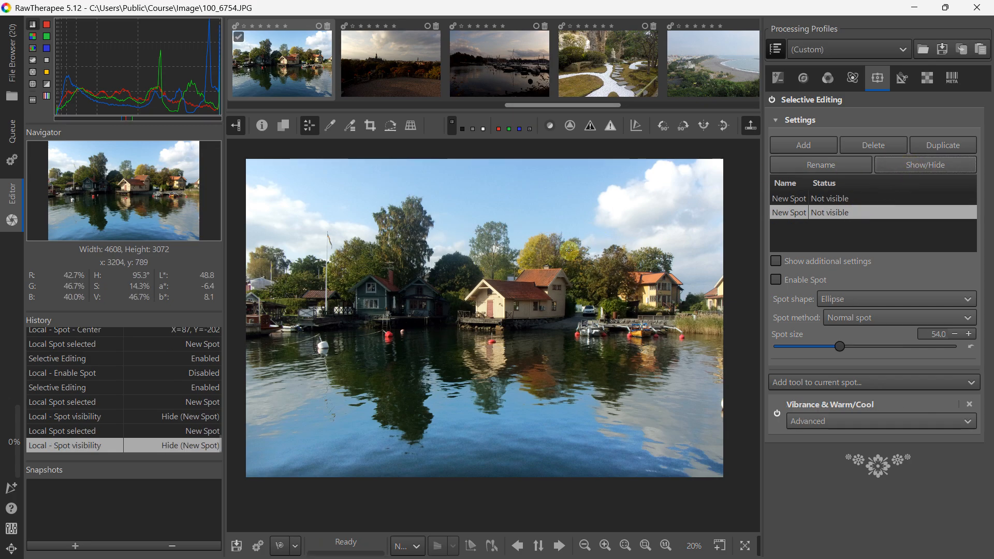
# Toggle Selective Editing to compare the photo with the spot outlines hidden, leaving it enabled
pyautogui.click(772, 99)
pyautogui.click(772, 99)
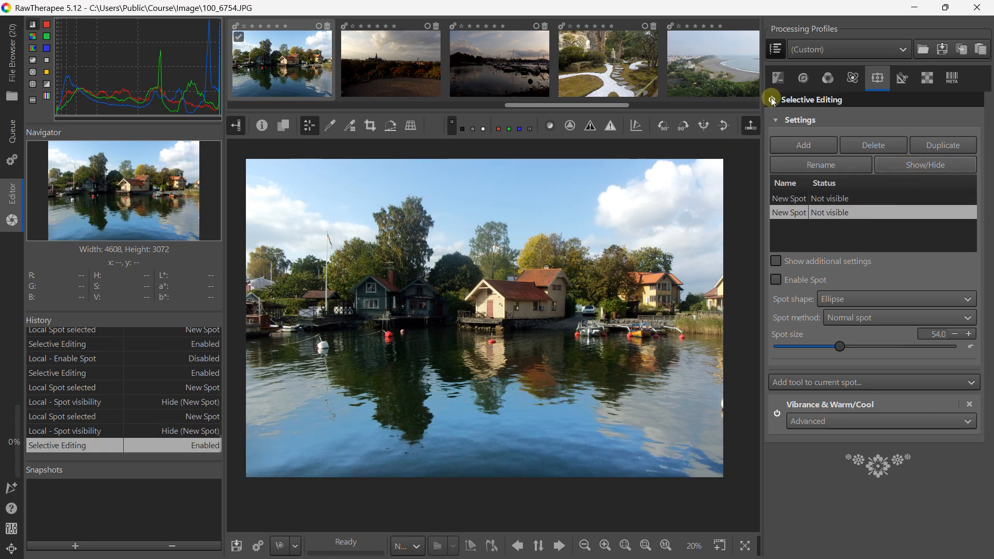
pyautogui.click(772, 100)
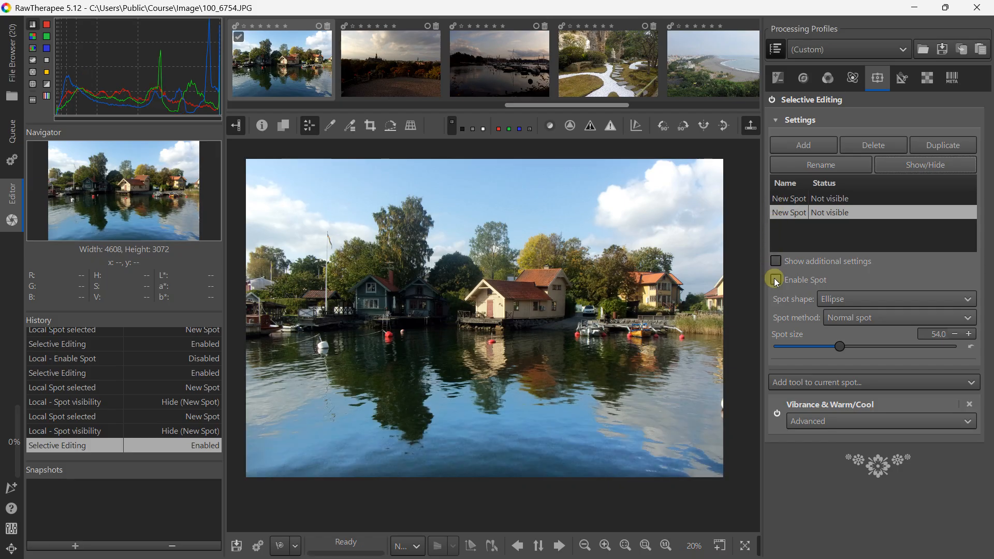
# Re-enable the elliptical spot and compare the photo with Selective Editing off and on, leaving it enabled
pyautogui.click(776, 280)
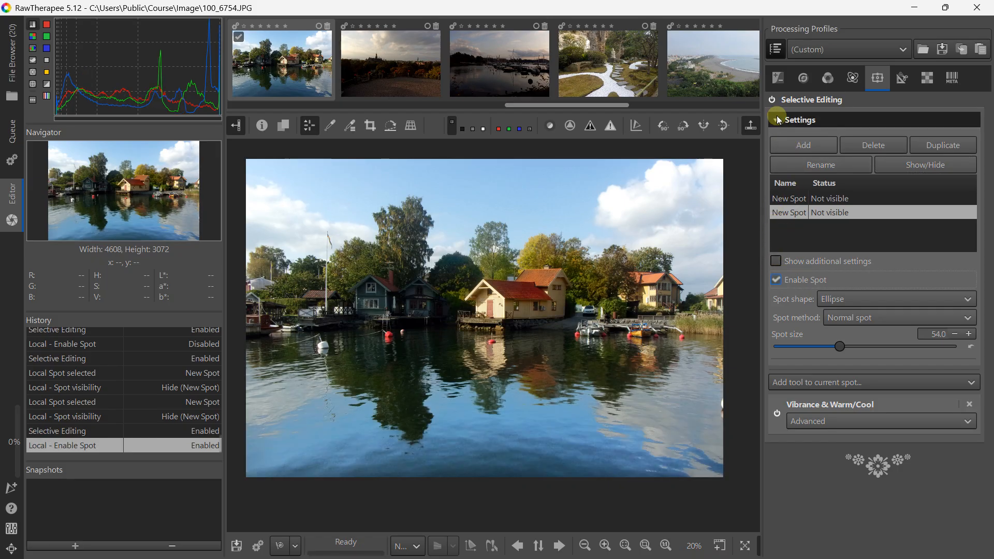
pyautogui.click(772, 100)
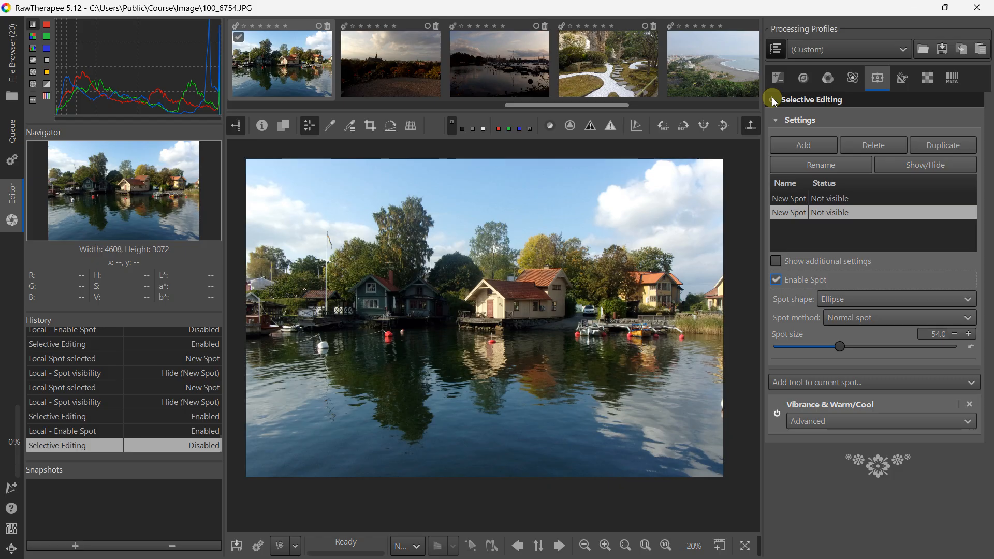
pyautogui.click(772, 100)
pyautogui.click(772, 100)
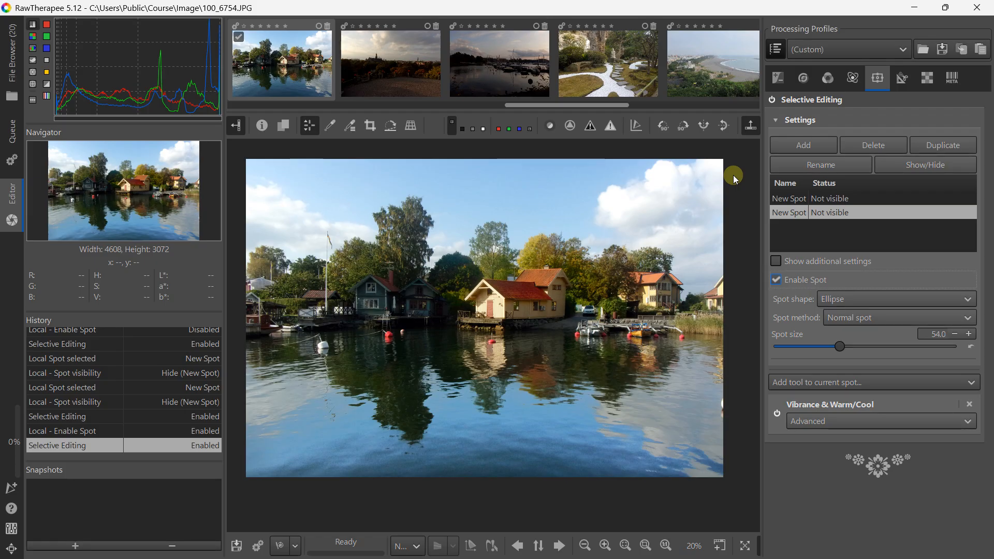
# Rename the rectangular Shadows/Highlights, Equalizer & GHS spot as Contrast
pyautogui.click(828, 200)
pyautogui.click(827, 213)
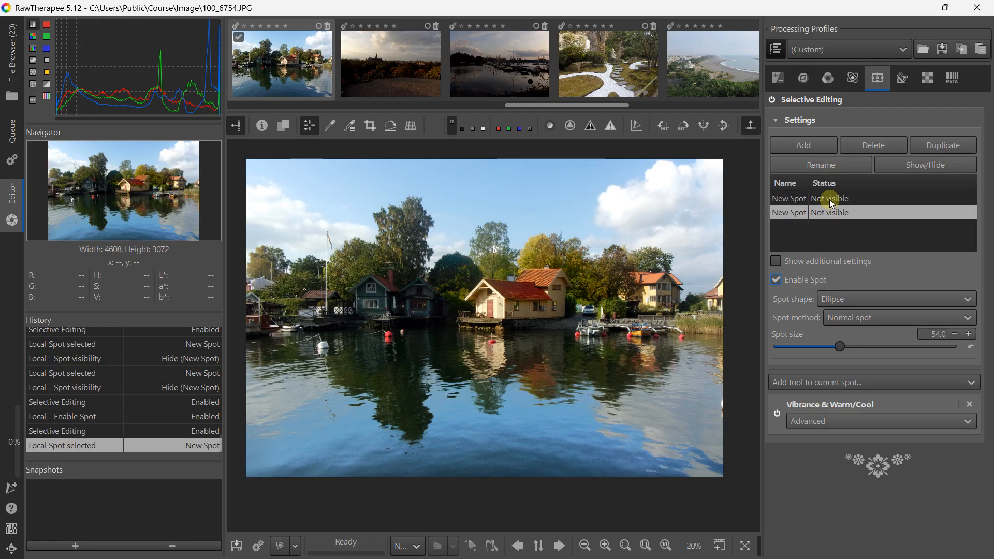
pyautogui.click(831, 201)
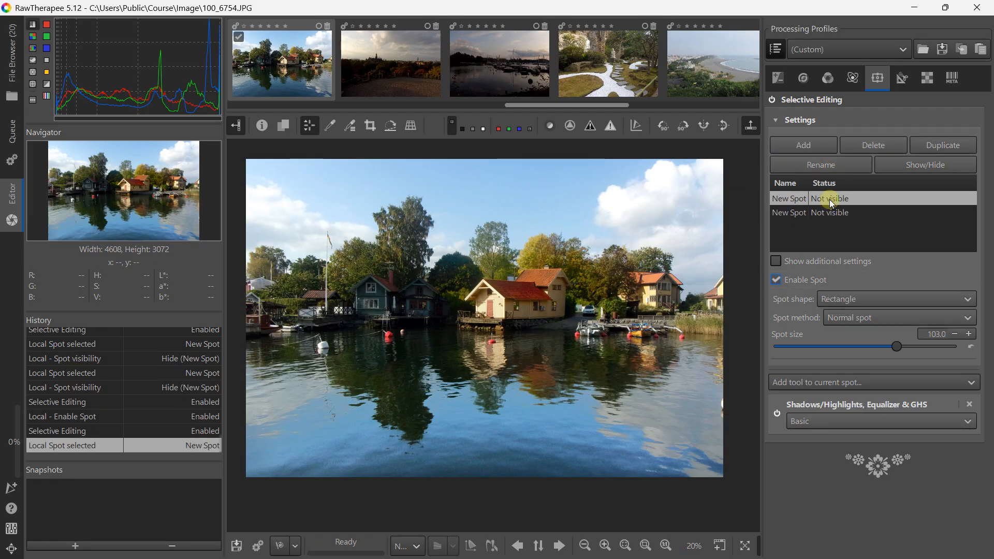
pyautogui.click(833, 165)
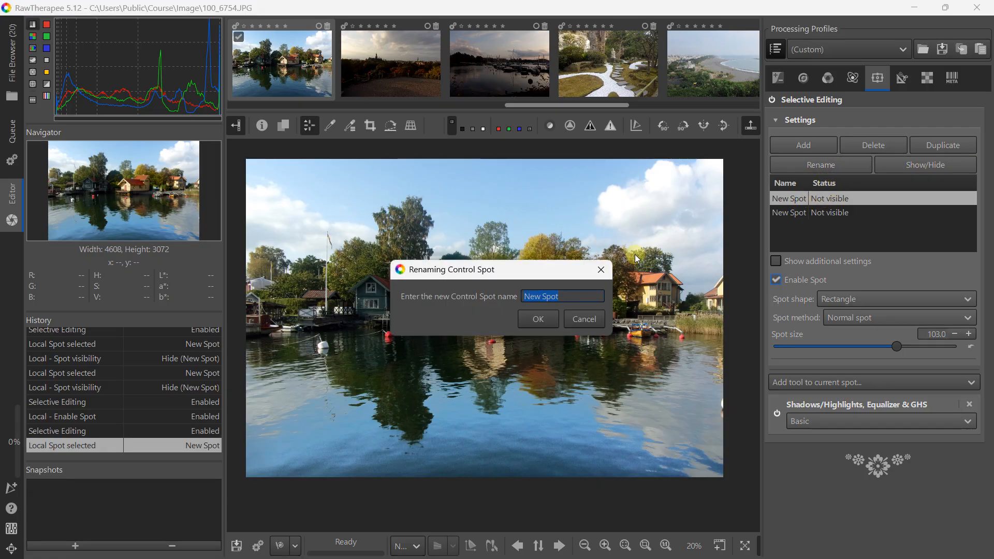
pyautogui.write('Contrast')
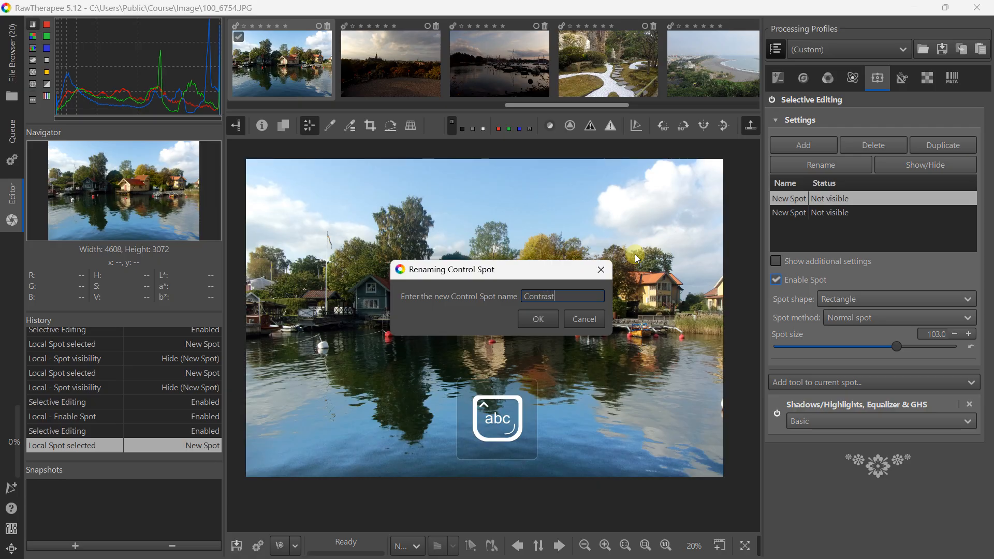
pyautogui.press('Return')
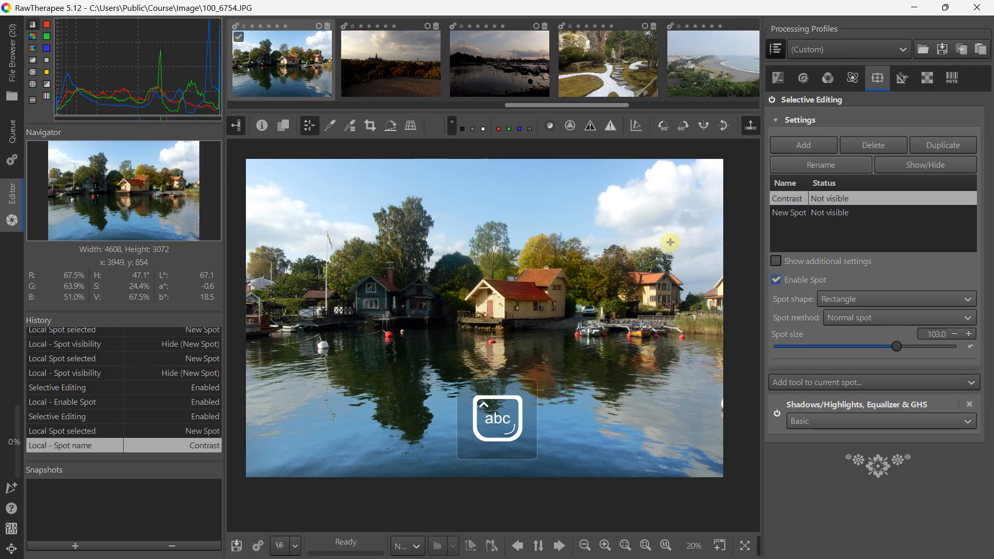
# Rename the elliptical Vibrance & Warm/Cool spot as Saturation
pyautogui.click(806, 215)
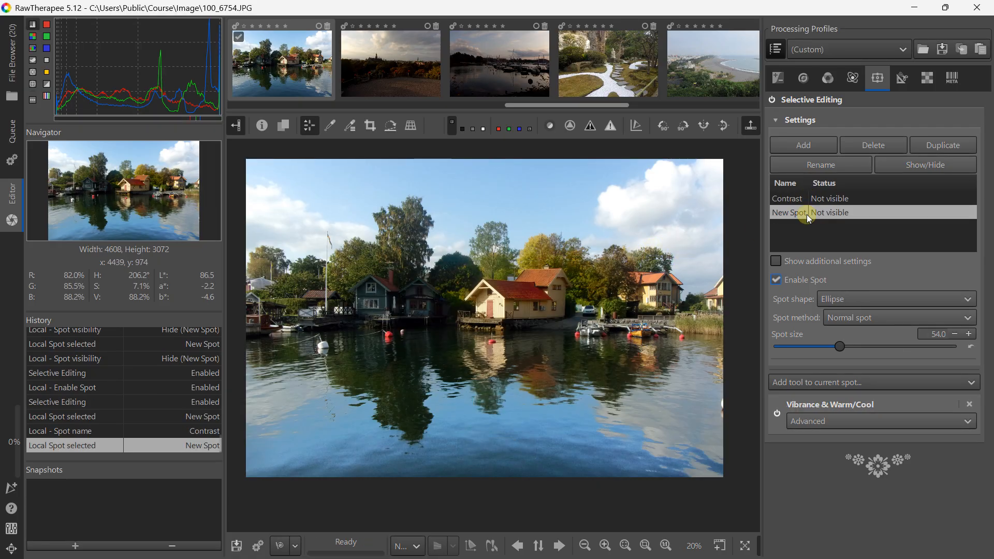
pyautogui.click(820, 165)
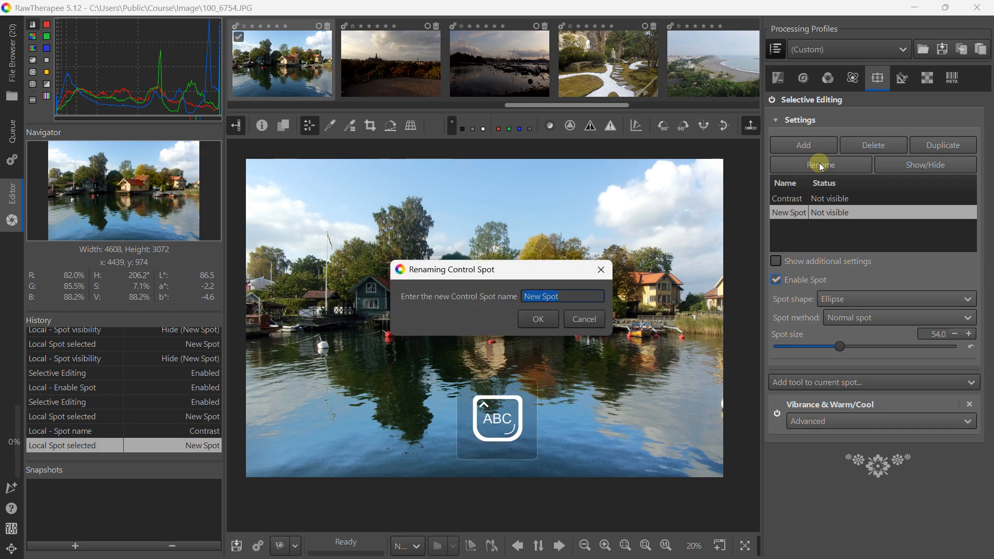
pyautogui.write('Saturation')
pyautogui.press('Return')
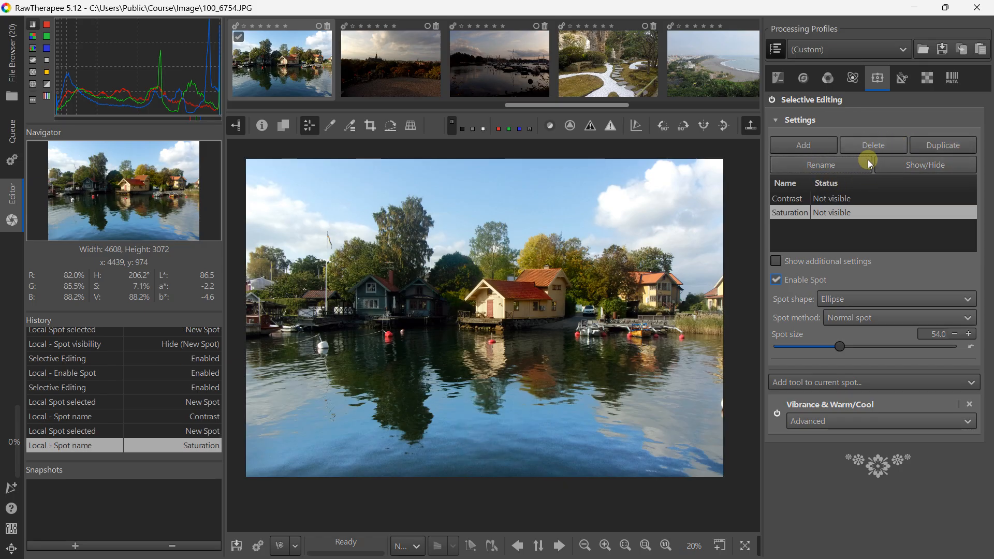
# Duplicate the Saturation spot, and duplicate the resulting copy once more
pyautogui.click(834, 197)
pyautogui.click(861, 210)
pyautogui.click(932, 145)
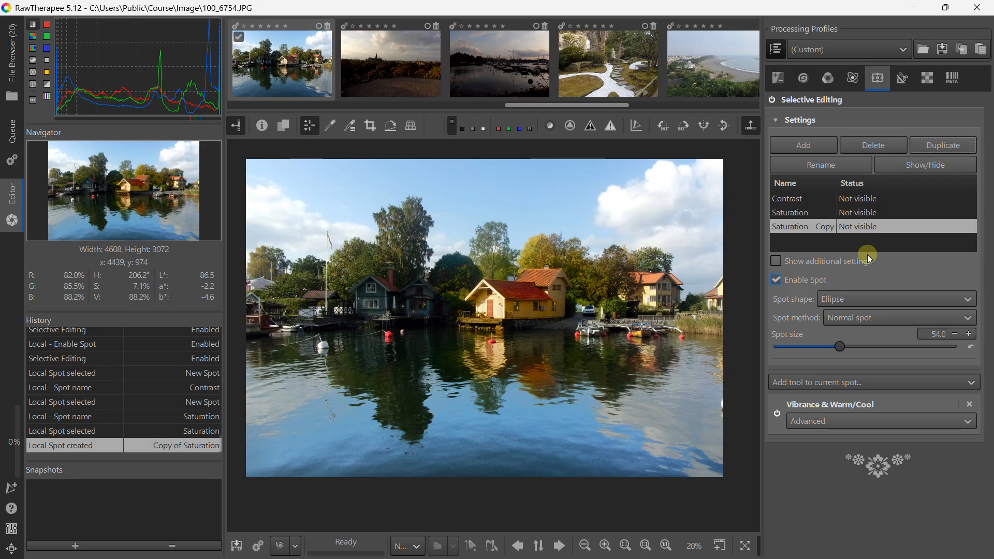
pyautogui.click(937, 145)
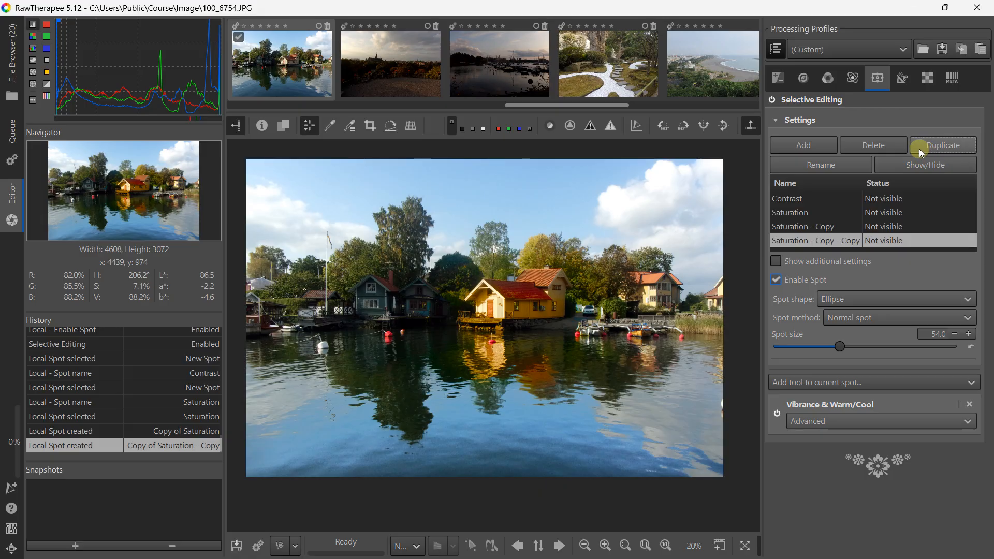
# Delete all Selective Editing spots: both Saturation copies, the Saturation spot and the Contrast spot
pyautogui.click(887, 146)
pyautogui.click(885, 146)
pyautogui.click(885, 146)
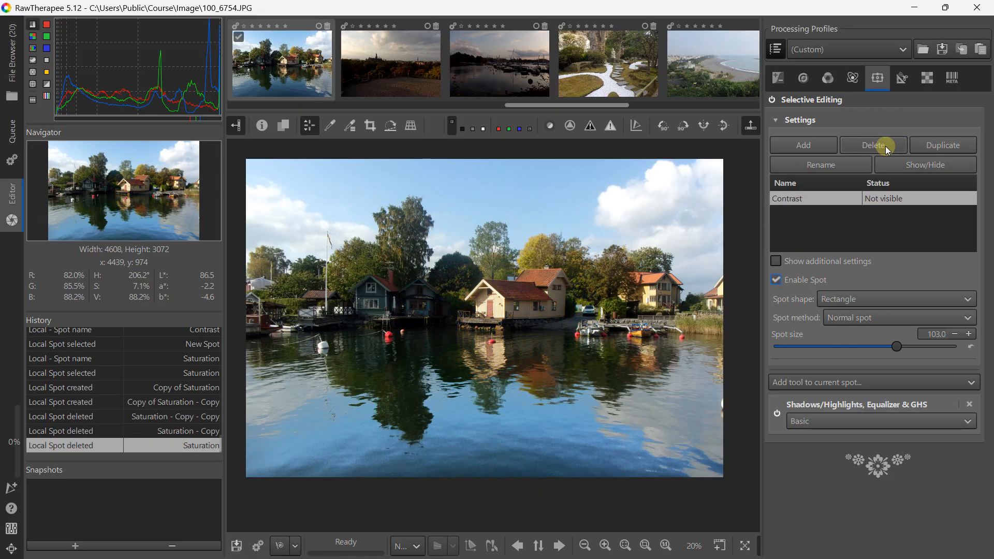
pyautogui.click(886, 146)
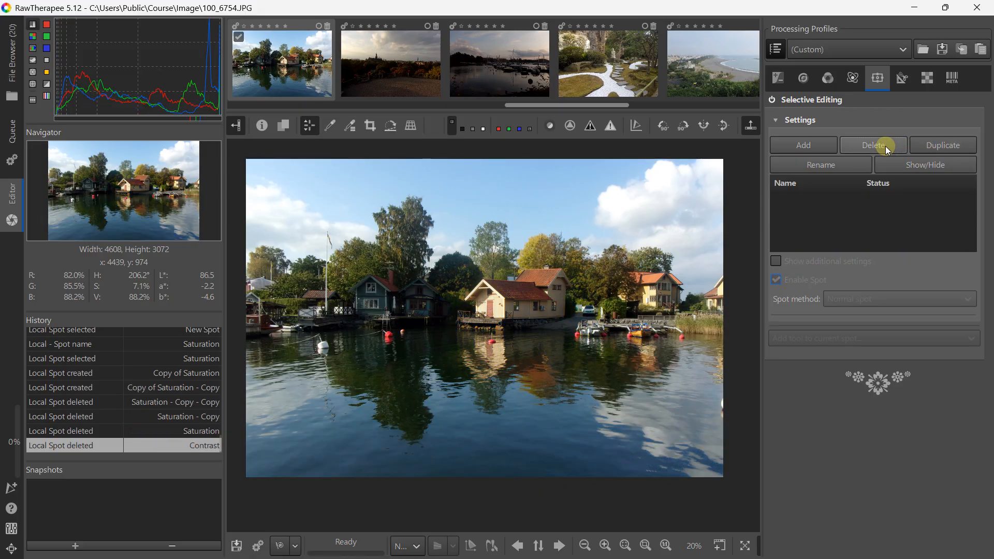
# Turn off Selective Editing, return to the file browser and clear the thumbnail selection
pyautogui.click(784, 100)
pyautogui.click(772, 99)
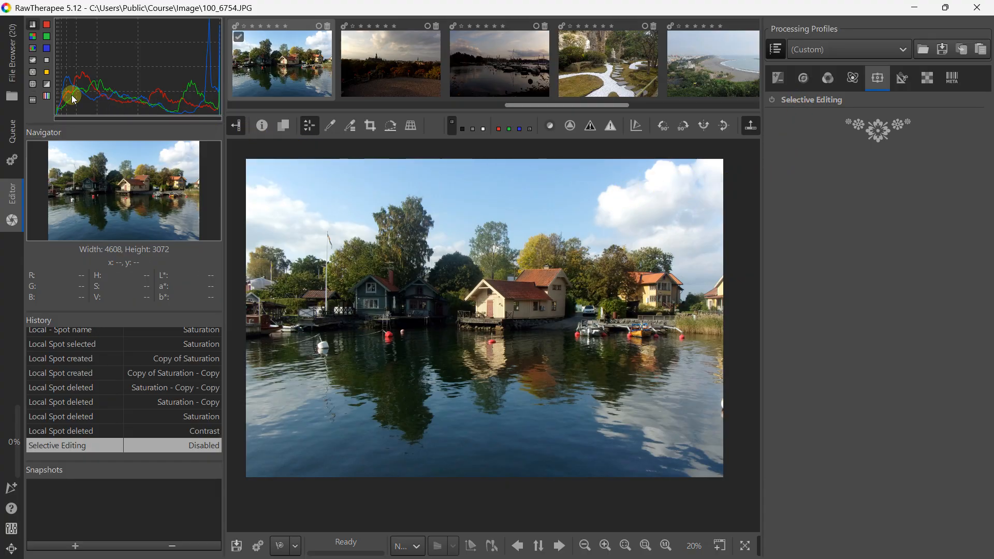
pyautogui.click(11, 64)
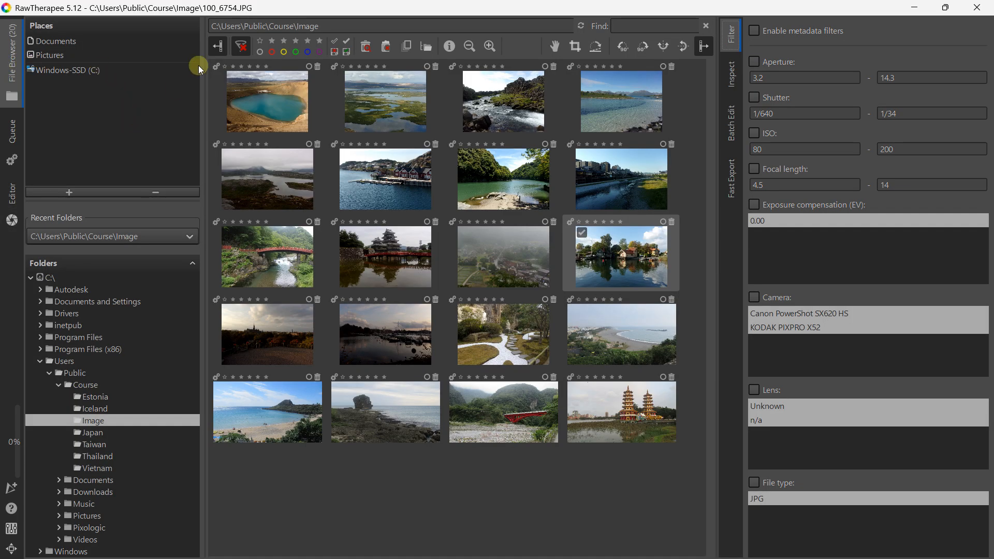
pyautogui.click(569, 480)
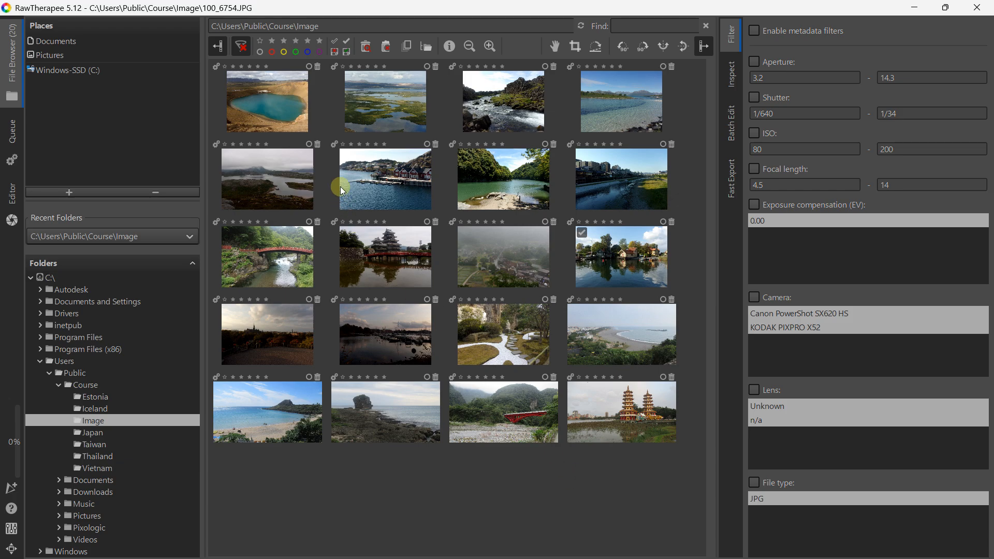